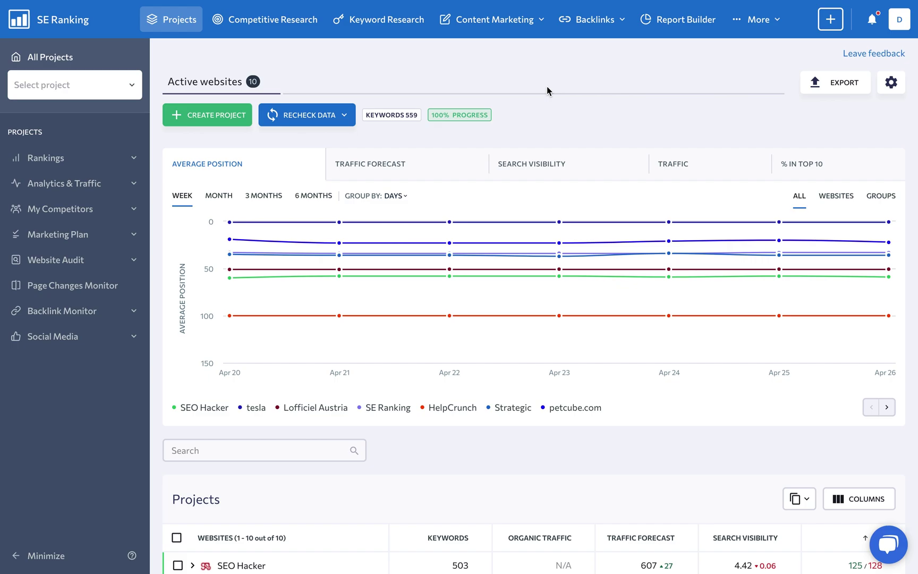
Open the Content Editor from the Content Marketing menu in the top bar.
mouse_move(502, 27)
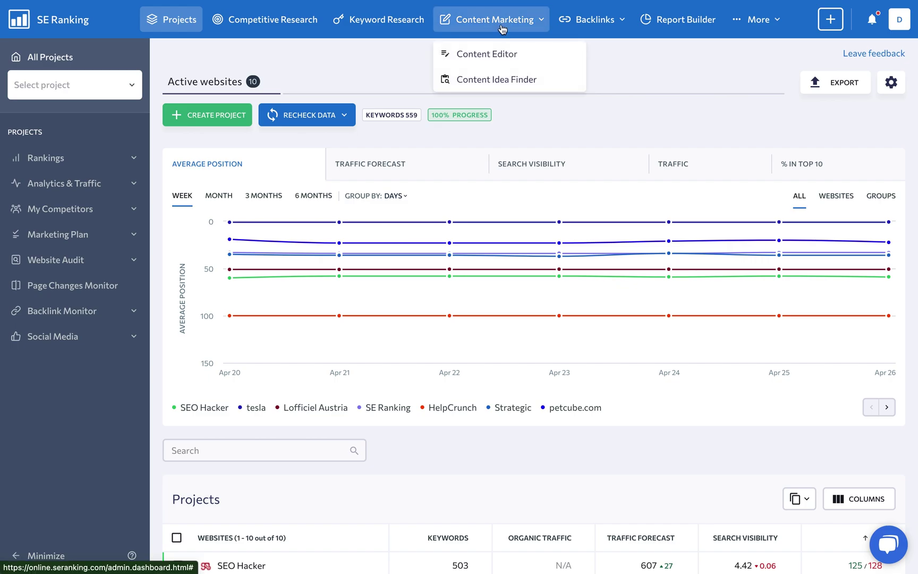
left_click(500, 52)
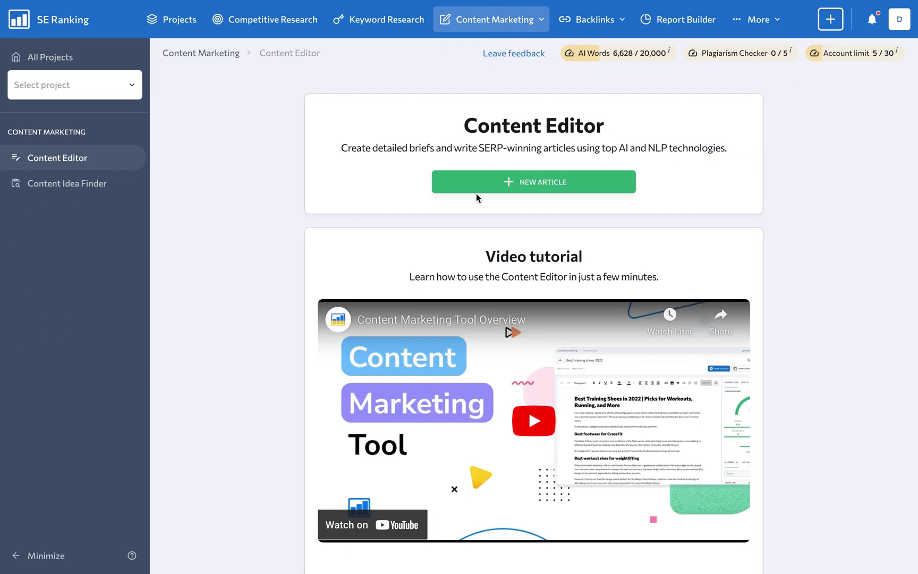
Start a new article with keywords AI-writer, AI writer, AI writers, AI content writer, AI writer tool.
left_click(530, 186)
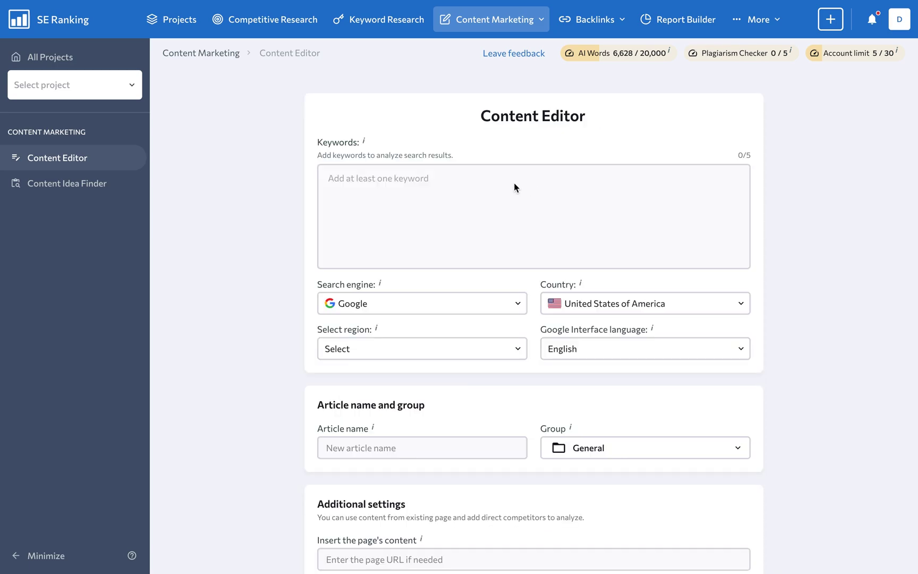
left_click(467, 187)
type("AI-w")
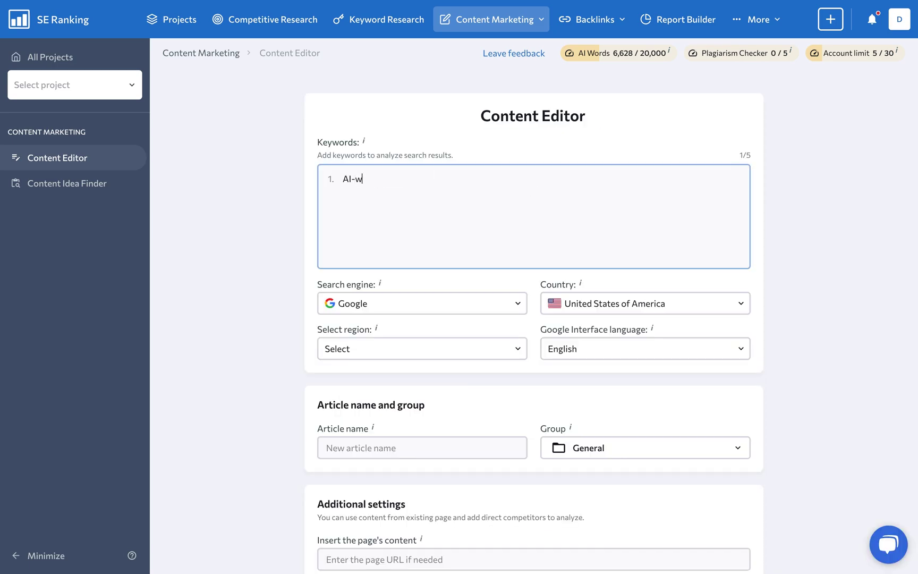
type("riter")
key("Return")
type("AI writer")
key("Return")
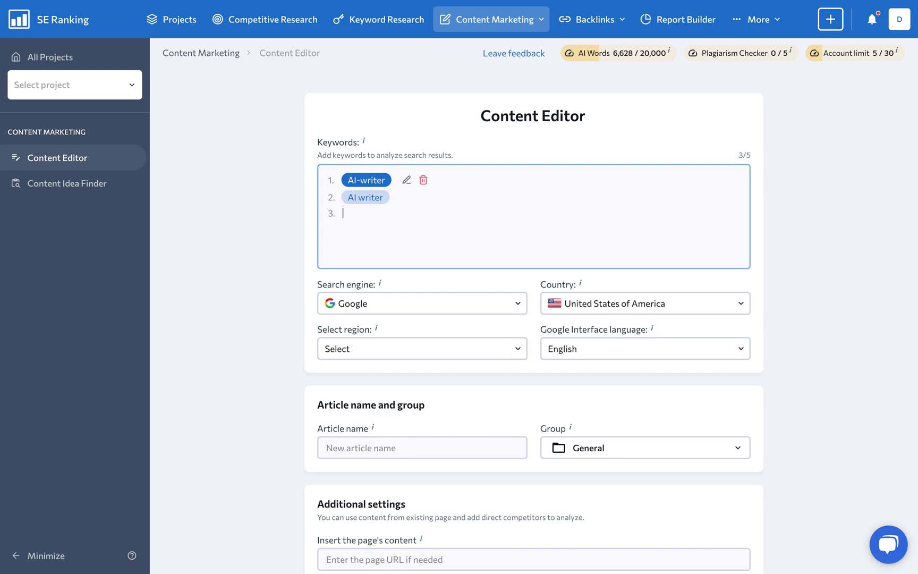
type("AI writers")
key("Return")
type("AI content")
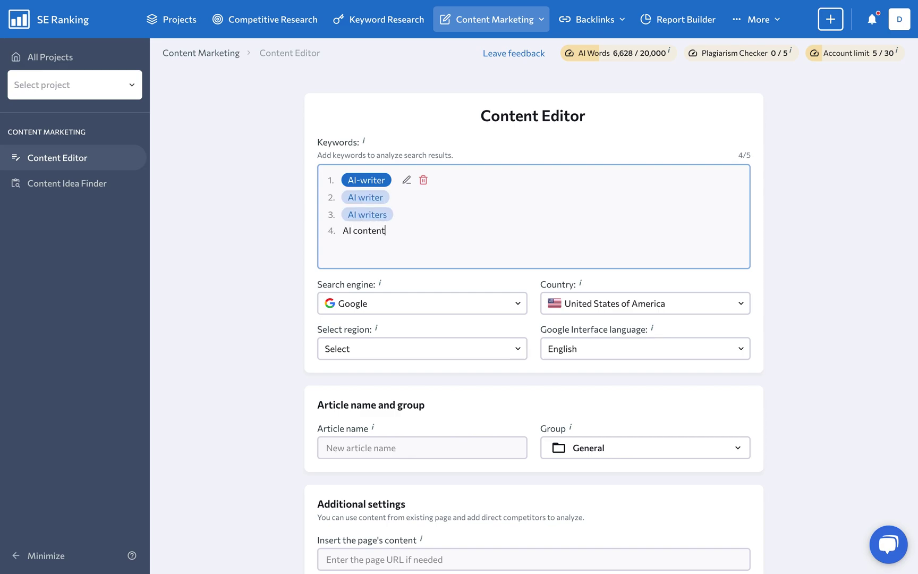
type(" writer")
key("Return")
type("AI writer t")
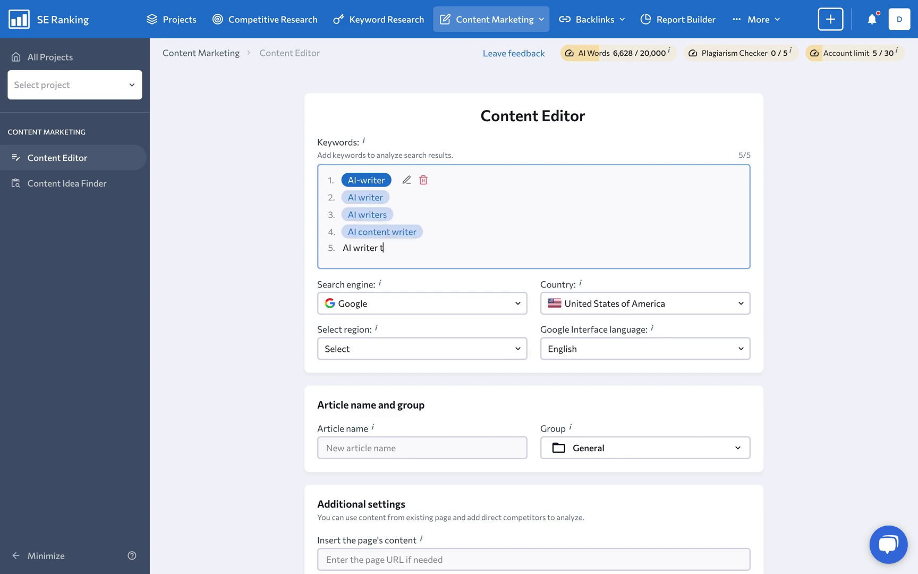
type("ool")
left_click(465, 278)
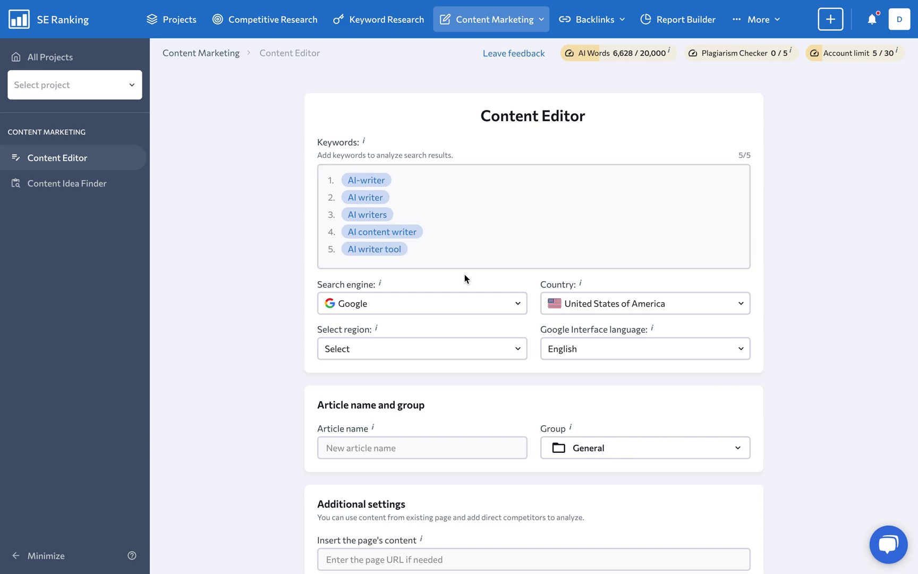
Set the brief's region to New York, New York, United States.
left_click(454, 312)
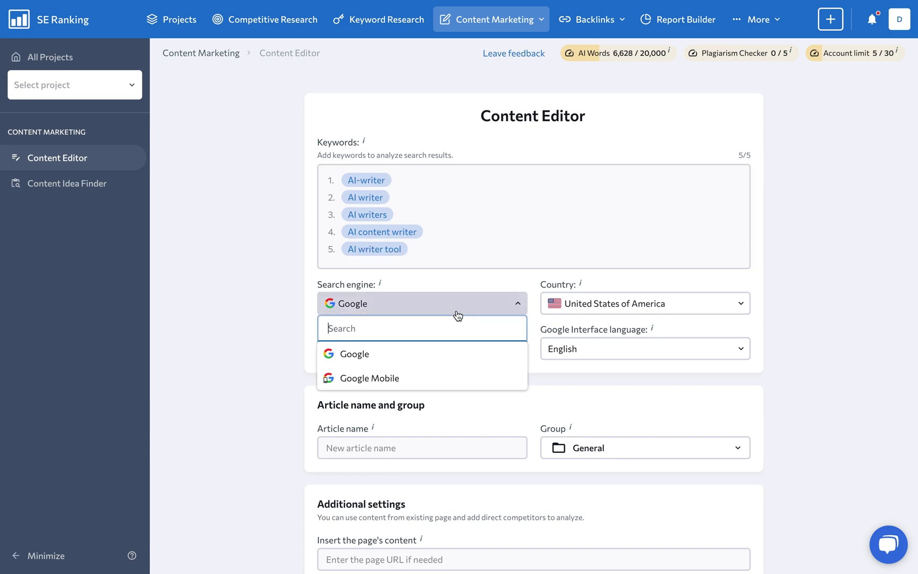
left_click(565, 308)
left_click(471, 350)
type("New York")
left_click(445, 413)
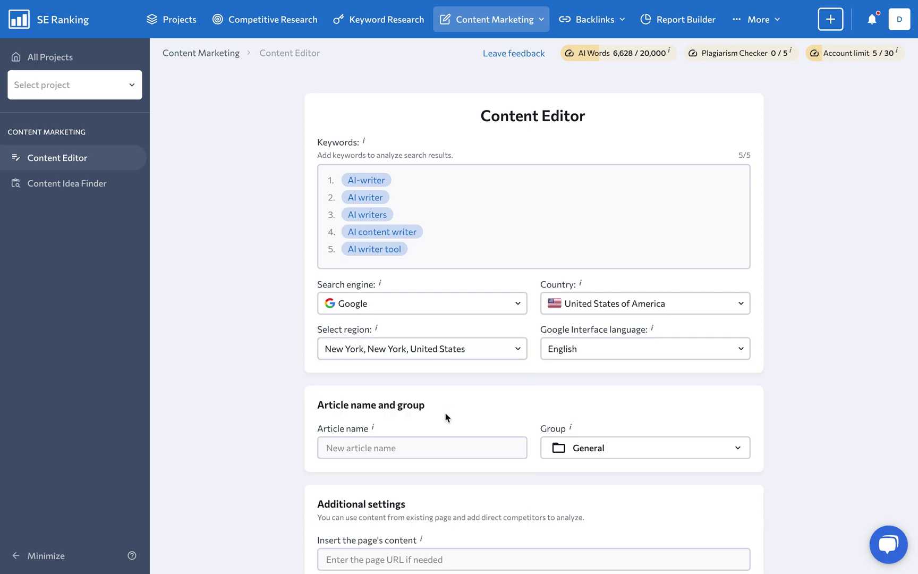
Name the article 'Creating Quality SEO Content with SE Ranking's AI Writer'.
left_click(421, 449)
type("Creating Quality SEO Content with SE Ranking's AI Writer")
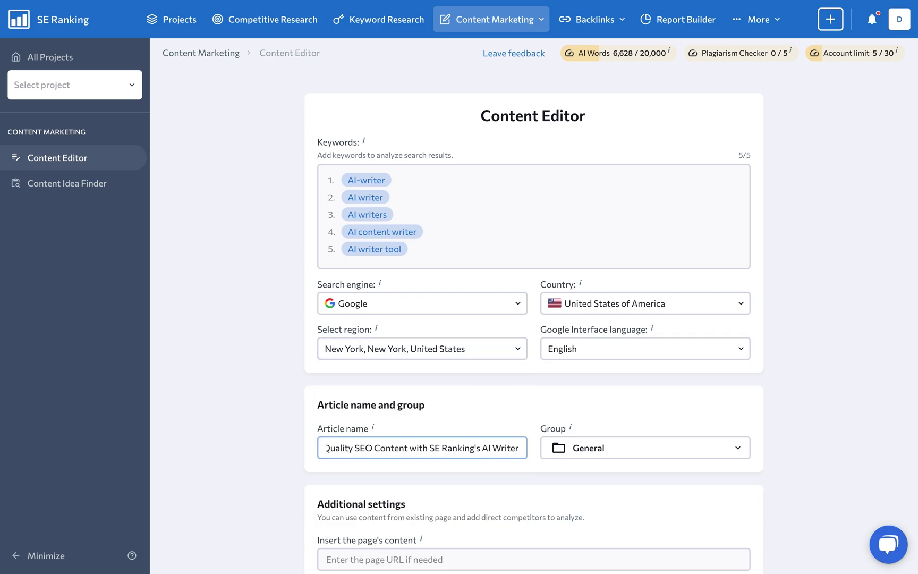
left_click(305, 463)
scroll(304, 464, "down", 1)
Add the jasper.ai how-to-articles and frase.io seo-friendly-content posts as competitors, then create the article.
scroll(305, 463, "down", 4)
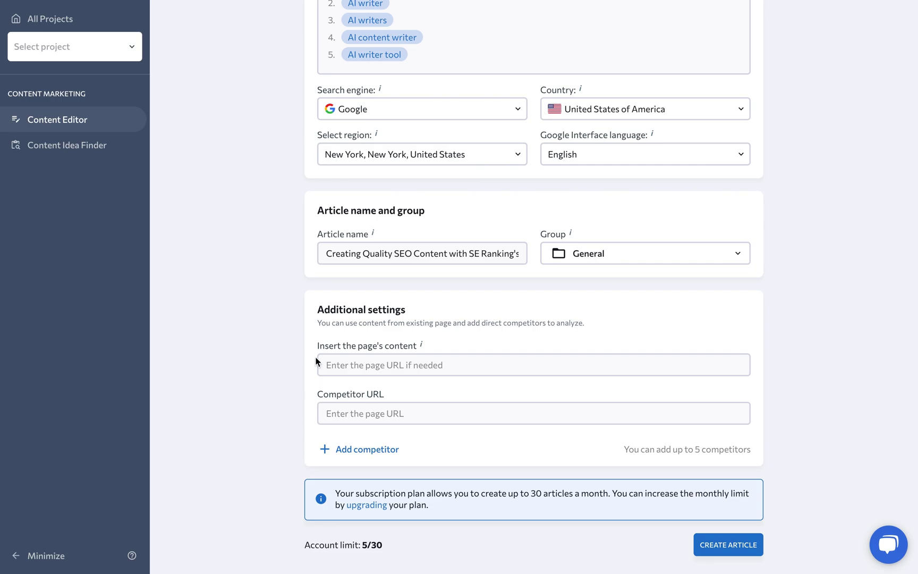
left_click(339, 411)
type("http")
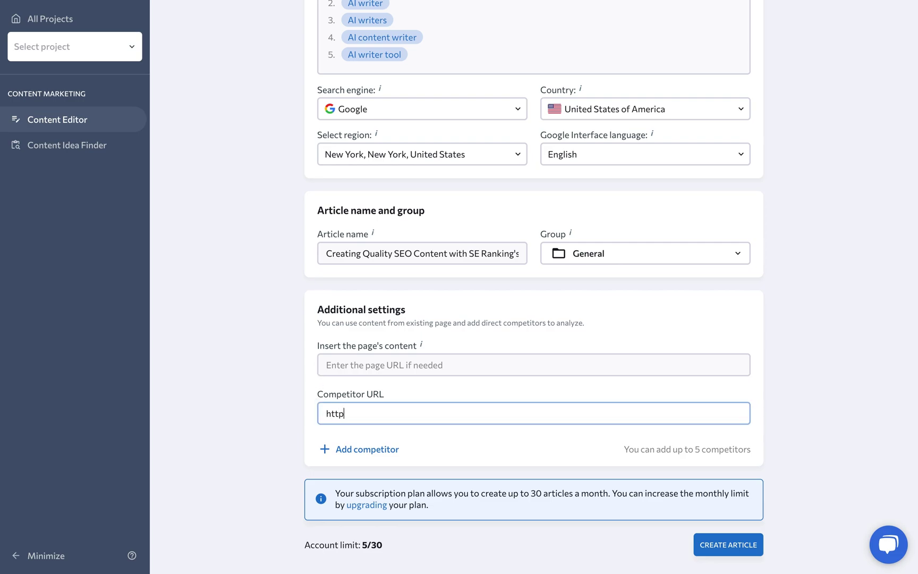
type("s://www.jasper.ai/blog/how-to-articles")
left_click(340, 449)
left_click(340, 459)
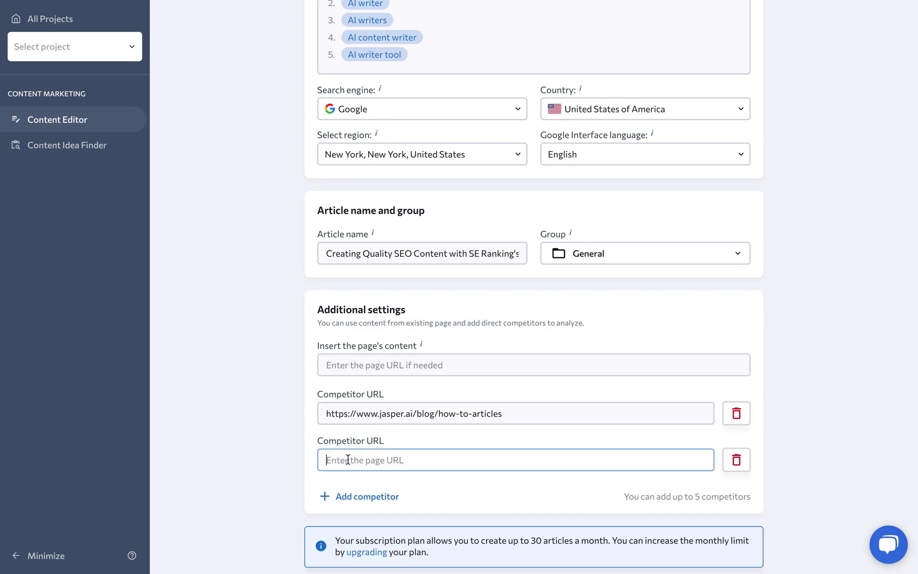
type("https://www.frase.io/blog/seo-friendly-content/")
scroll(771, 406, "down", 1)
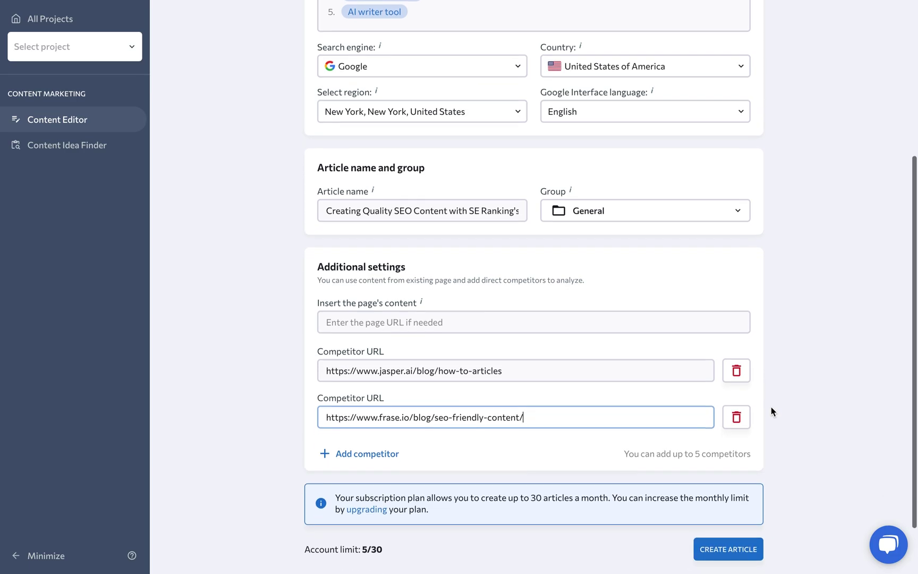
left_click(726, 536)
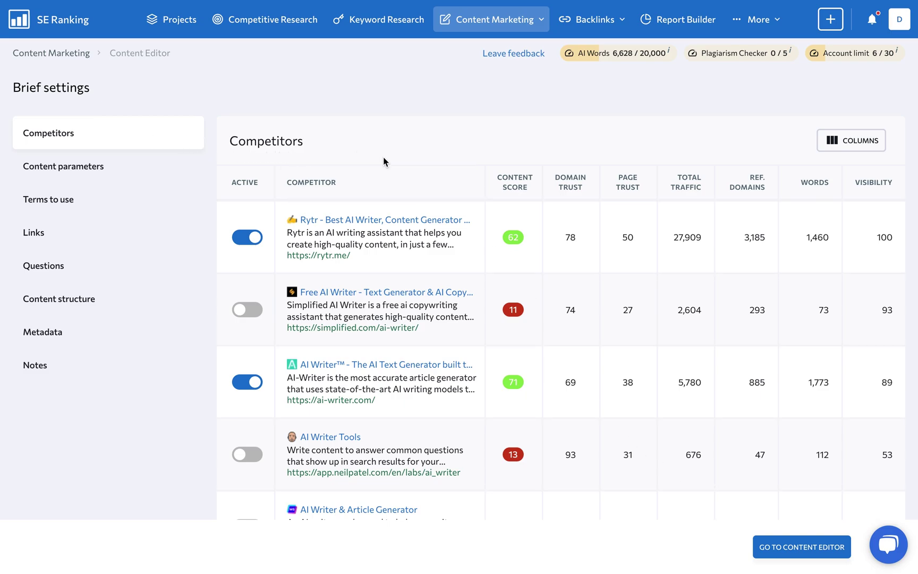
Review the Competitors table and switch Magic Write to inactive, leaving zapier.com and jasper.ai active.
scroll(383, 157, "down", 5)
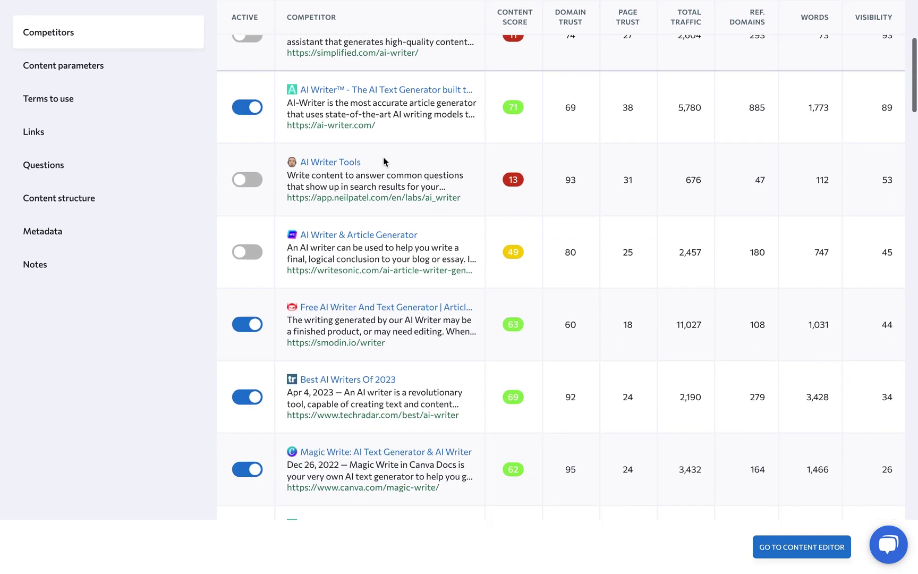
scroll(383, 157, "down", 4)
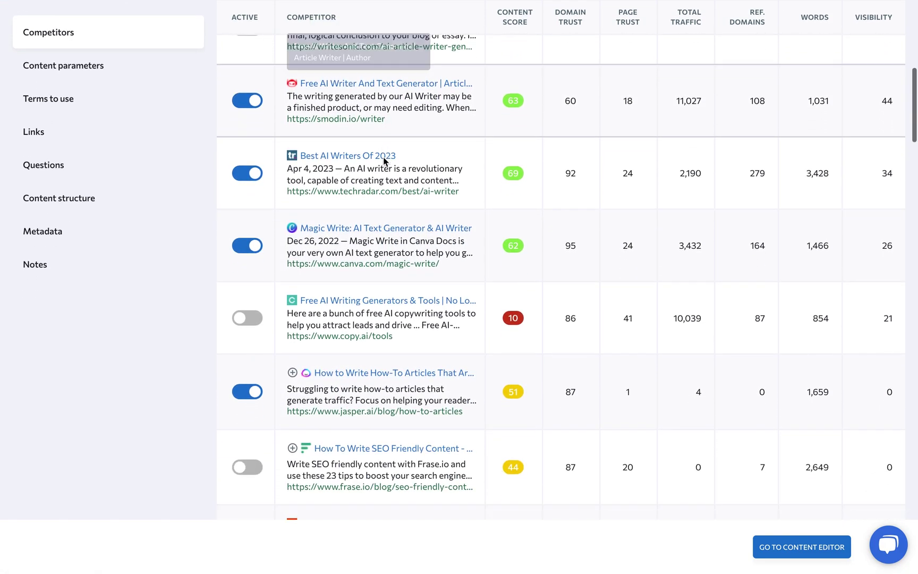
scroll(383, 157, "down", 3)
scroll(383, 157, "up", 1)
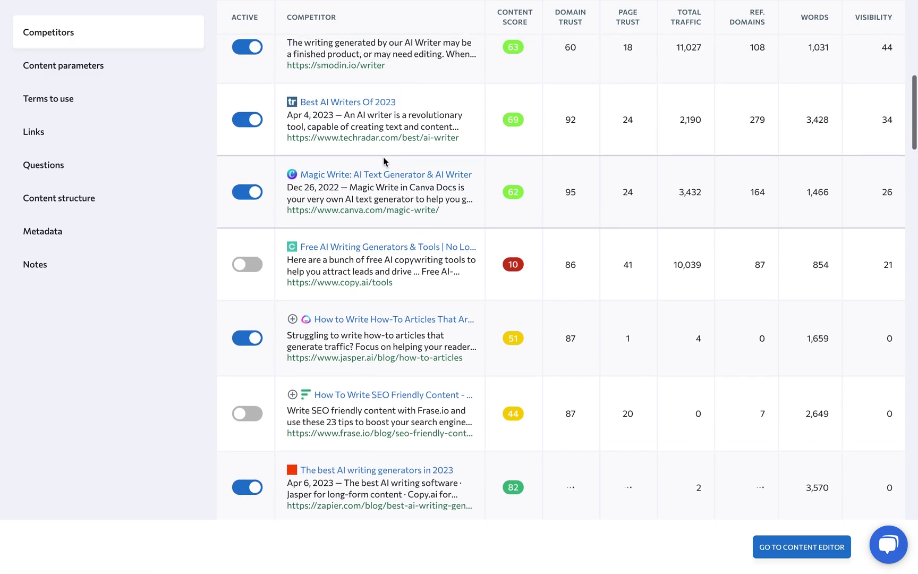
scroll(383, 157, "up", 7)
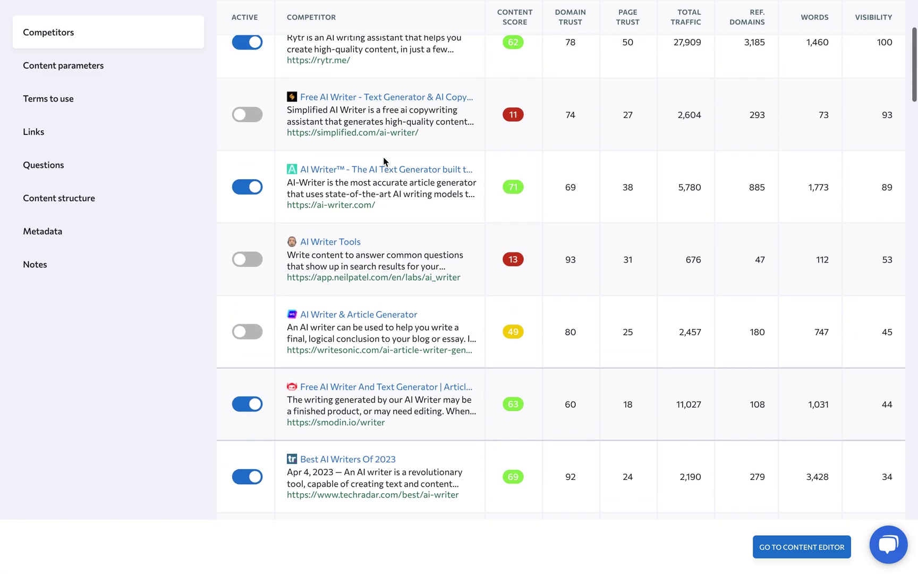
scroll(383, 157, "up", 4)
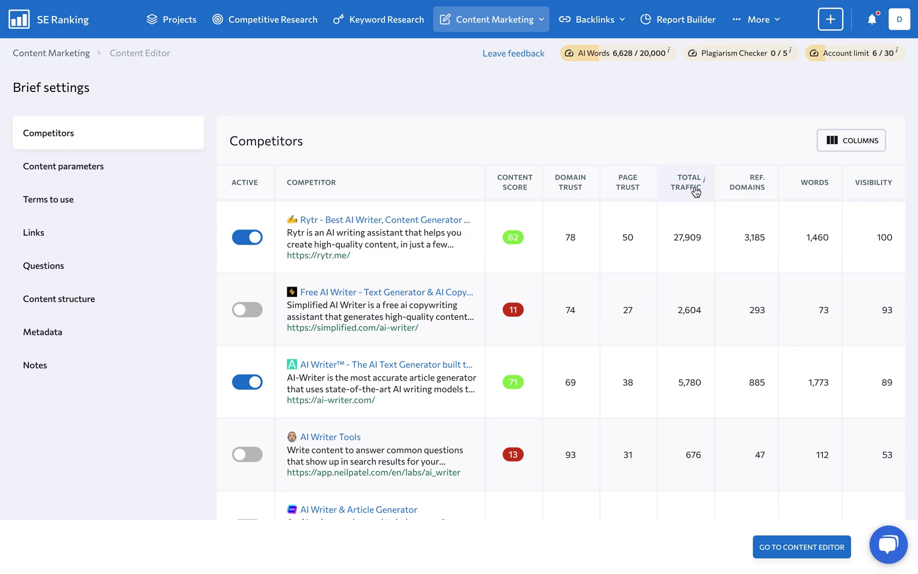
scroll(693, 188, "down", 2)
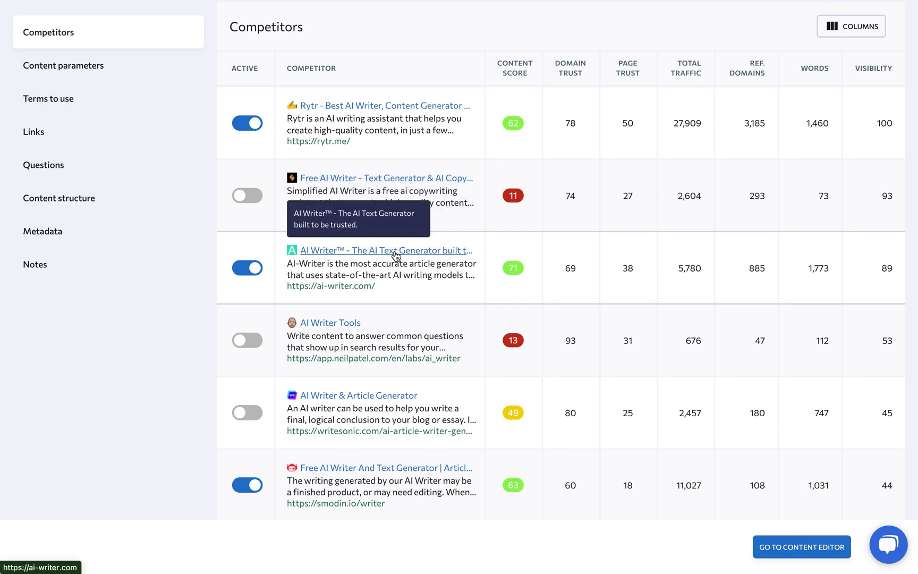
scroll(422, 287, "down", 3)
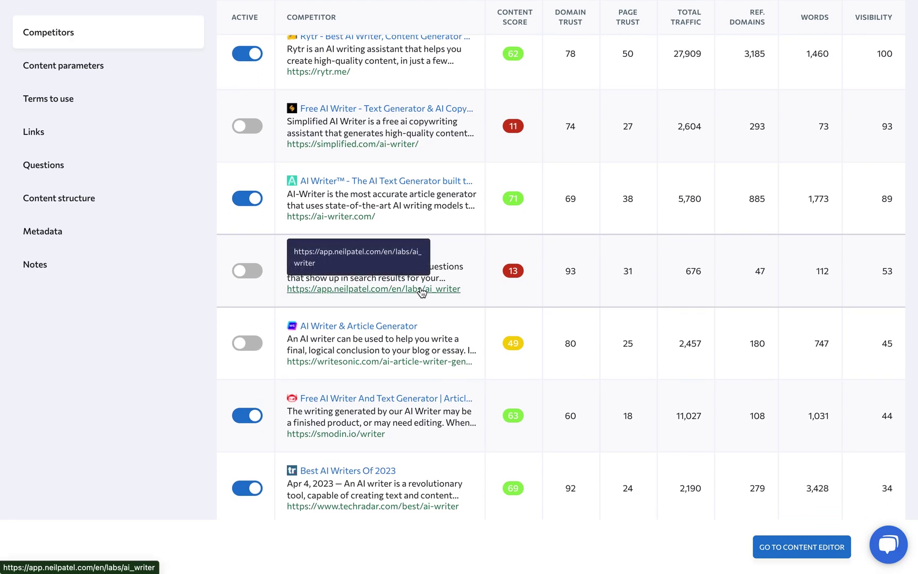
scroll(367, 362, "down", 5)
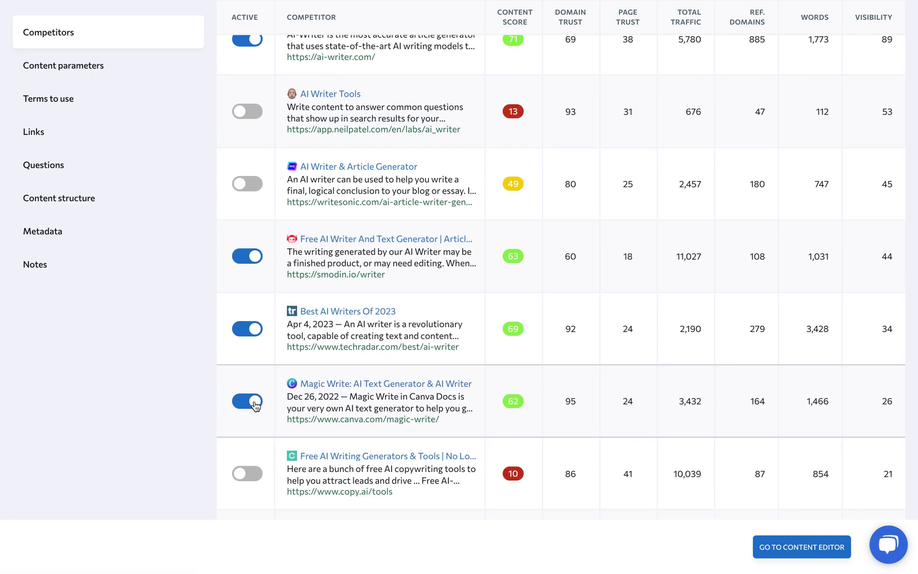
left_click(253, 406)
scroll(254, 405, "down", 10)
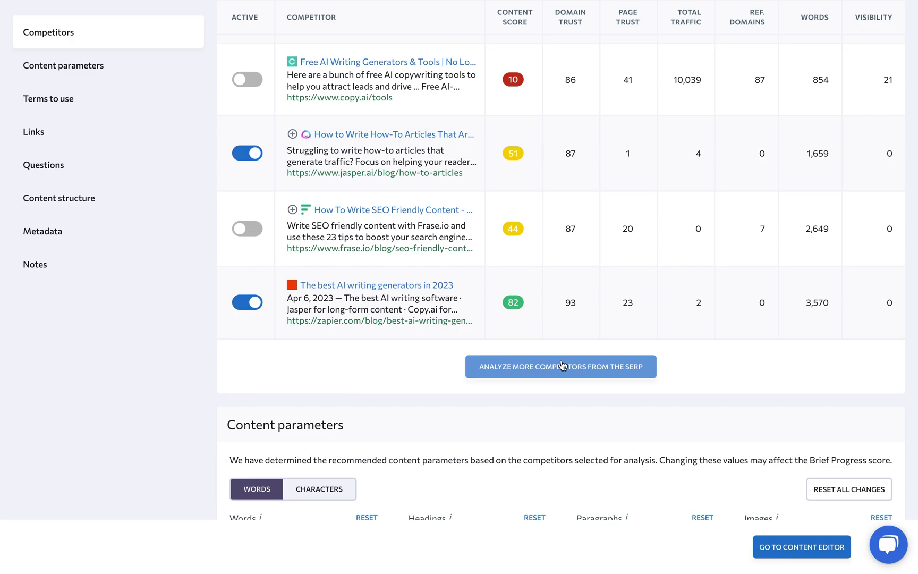
scroll(413, 394, "down", 4)
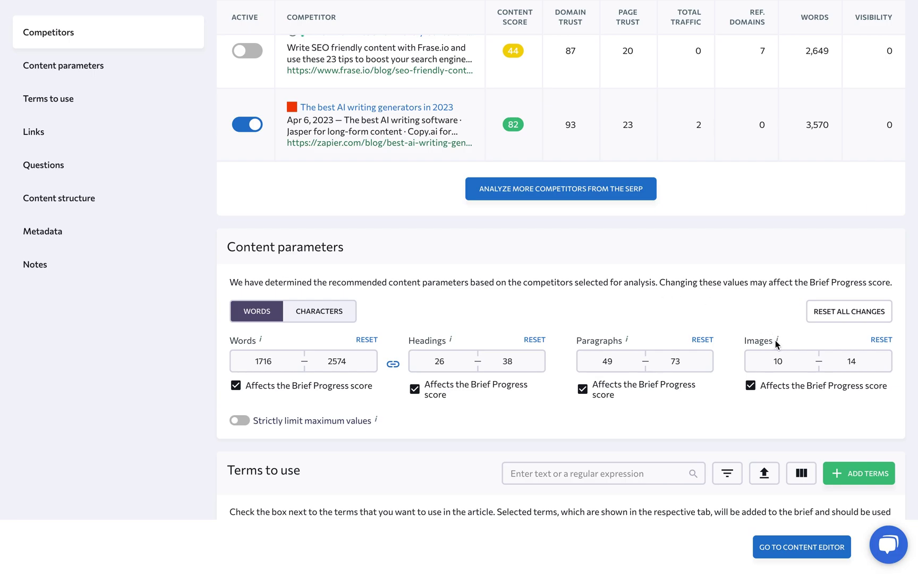
double_click(850, 361)
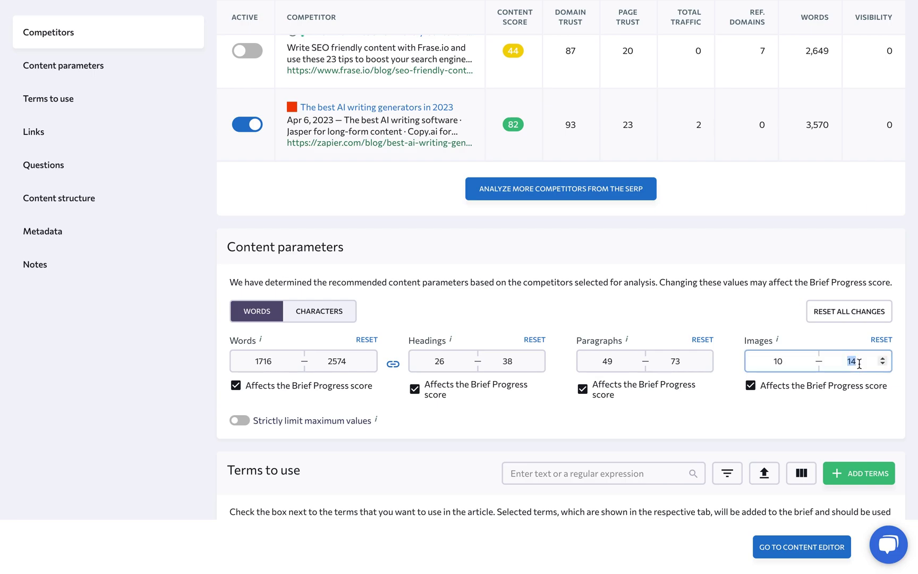
left_click(574, 423)
scroll(574, 423, "down", 5)
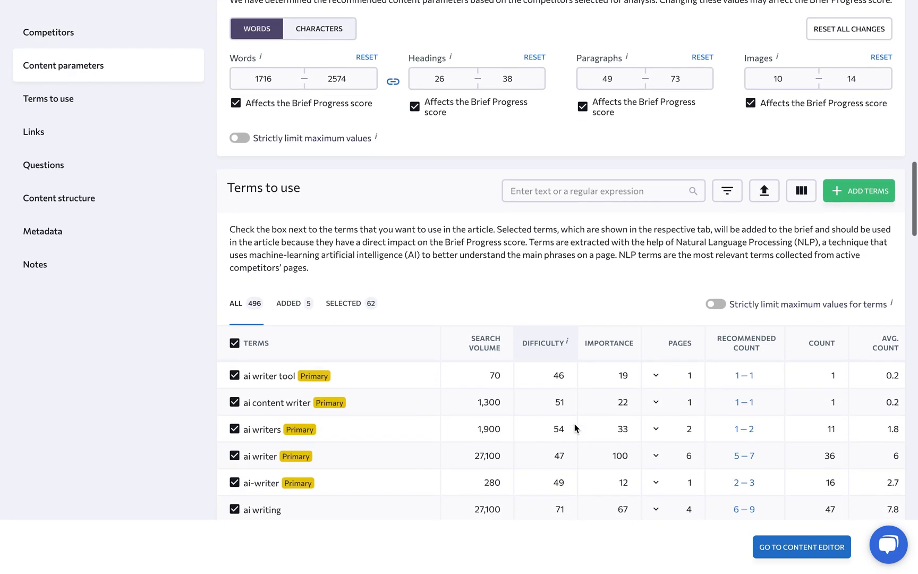
Close the term filter panel and browse the Terms to use table down to Links.
scroll(575, 423, "down", 1)
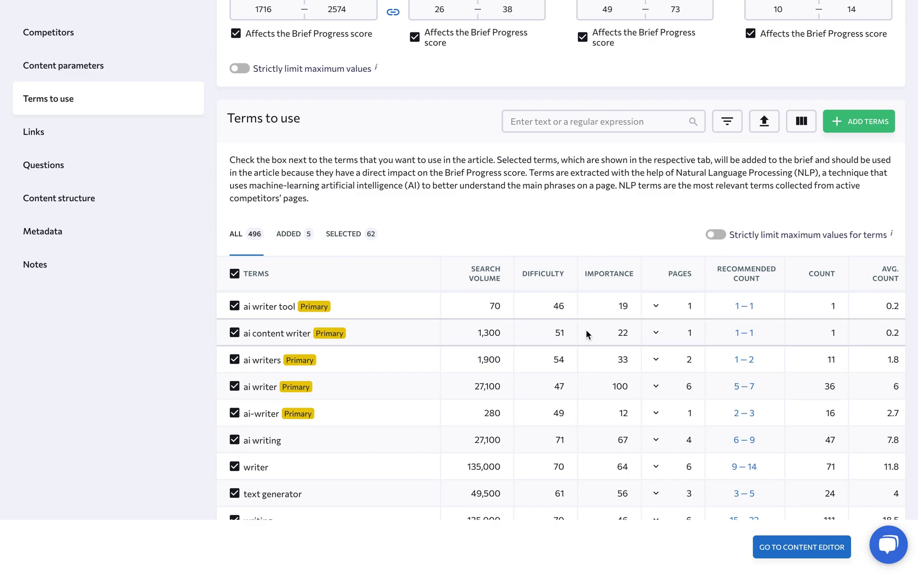
left_click(732, 121)
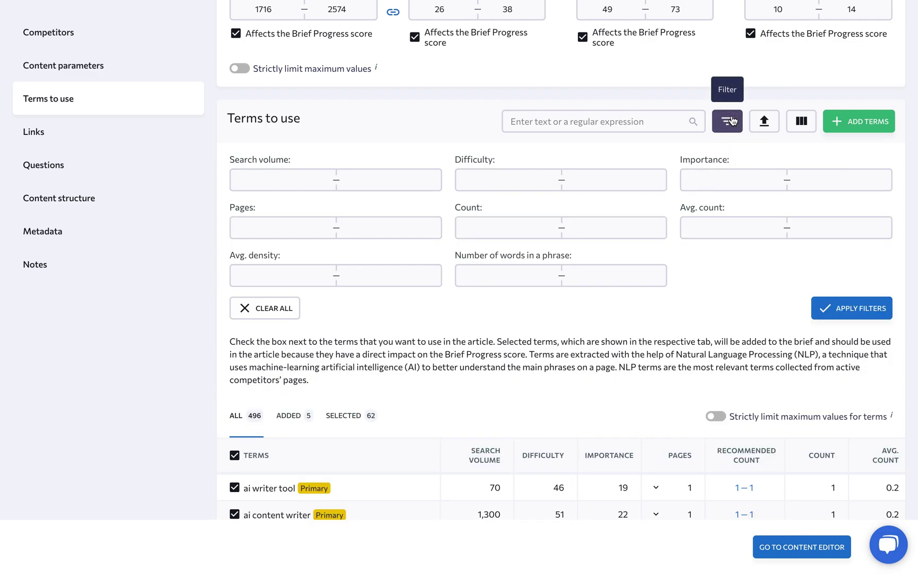
left_click(732, 121)
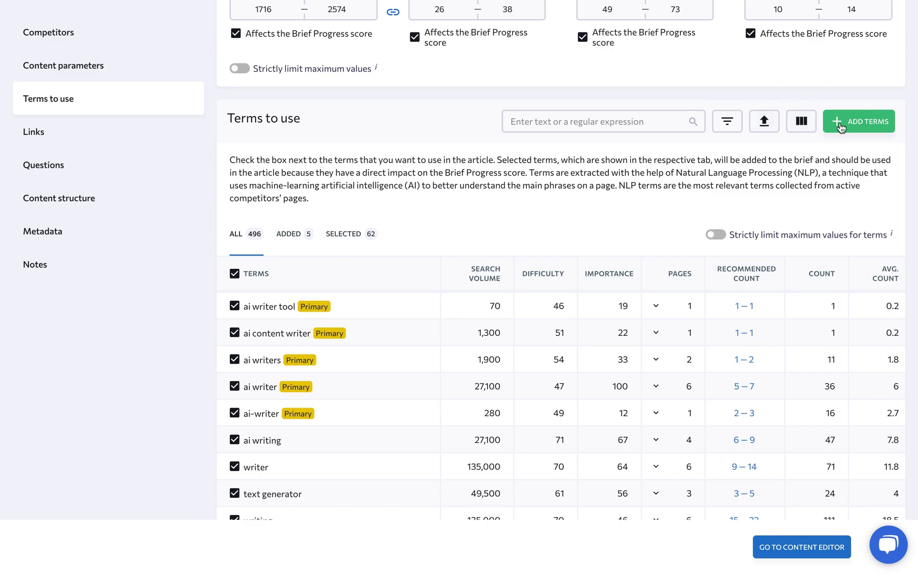
scroll(642, 225, "down", 3)
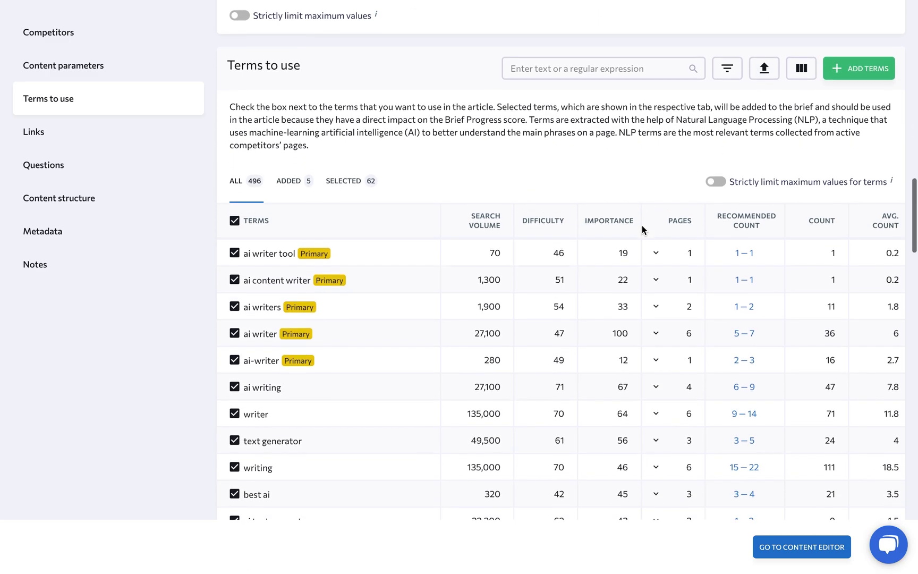
scroll(641, 228, "down", 2)
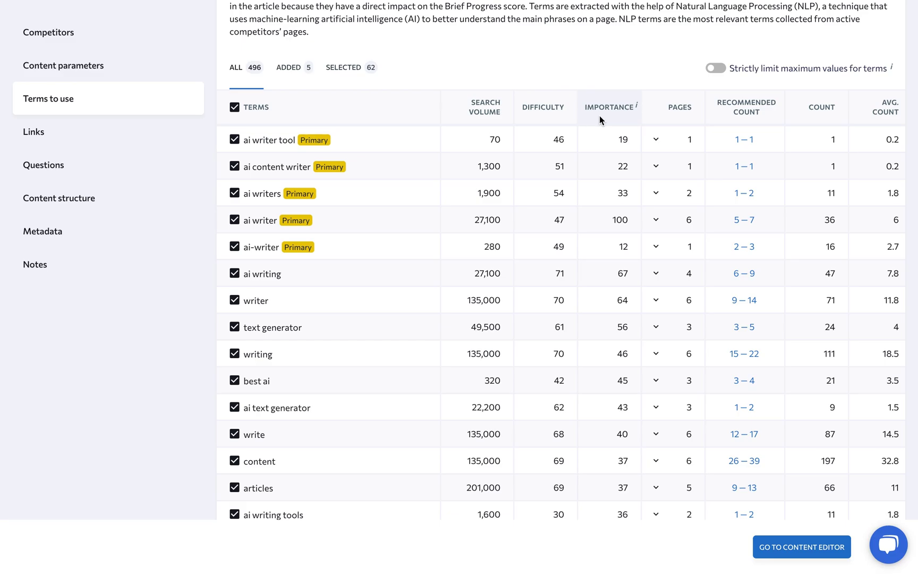
mouse_move(637, 107)
scroll(716, 116, "right", 3)
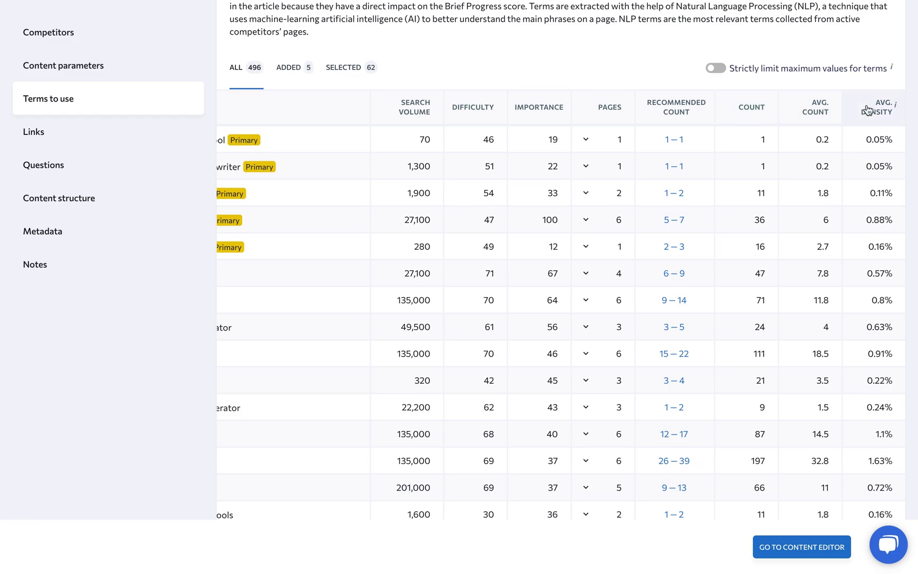
scroll(866, 108, "left", 3)
scroll(866, 106, "down", 13)
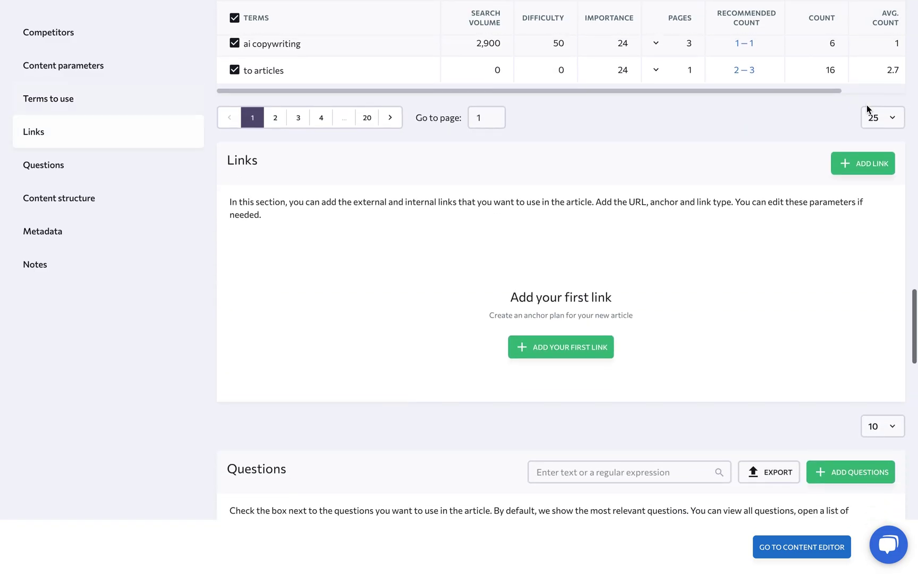
Look at the internal and external link type choices, then cancel without adding a link.
left_click(565, 341)
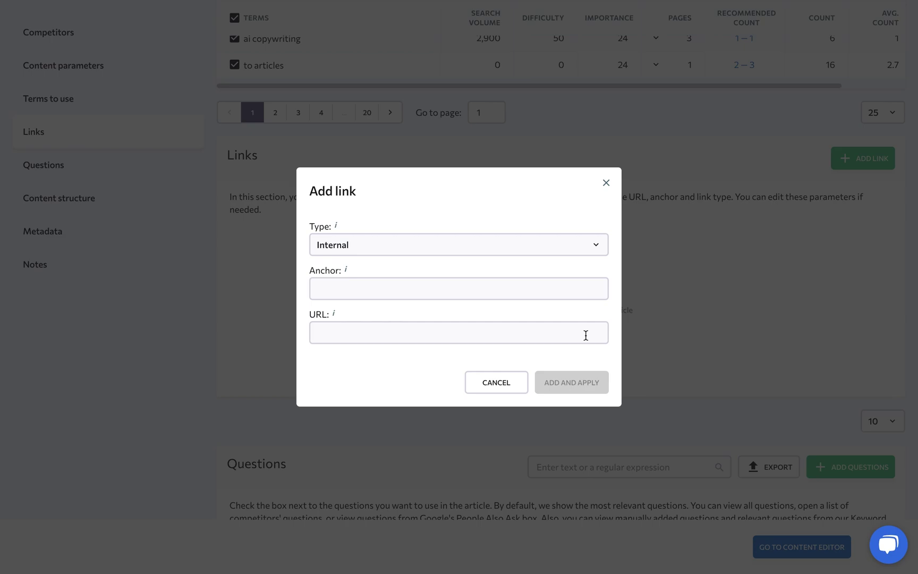
left_click(546, 249)
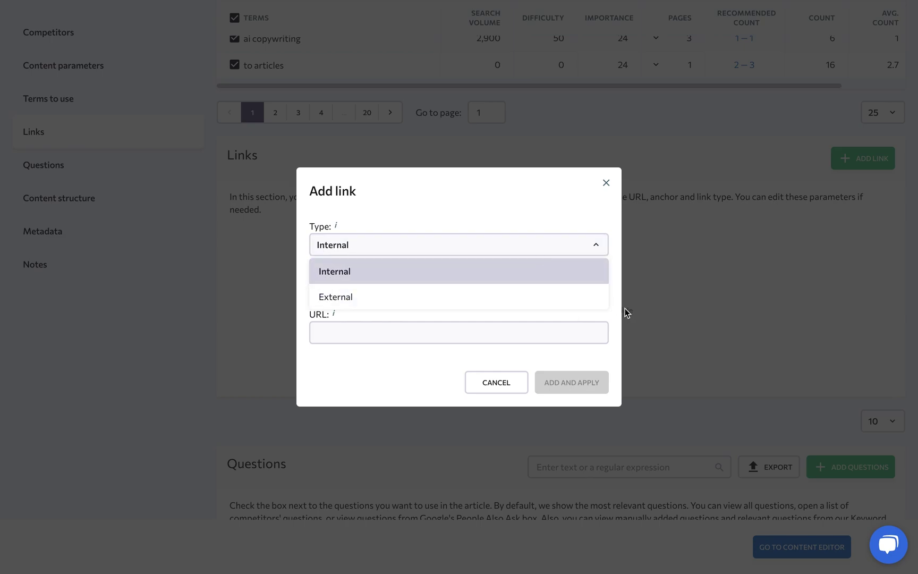
left_click(640, 312)
Select the questions 'Why use an AI Content Writer?' and 'Why should you use a text generator?'.
scroll(640, 313, "down", 8)
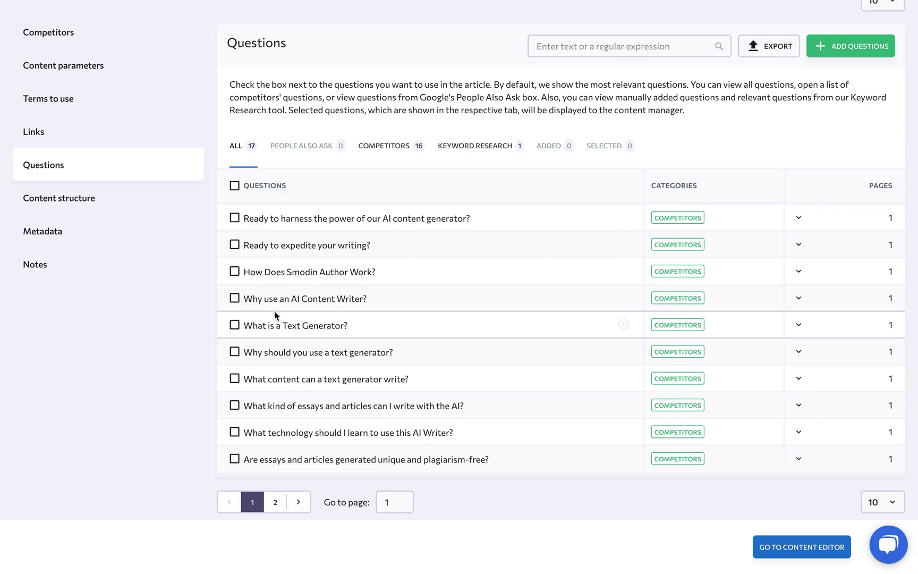
left_click(234, 299)
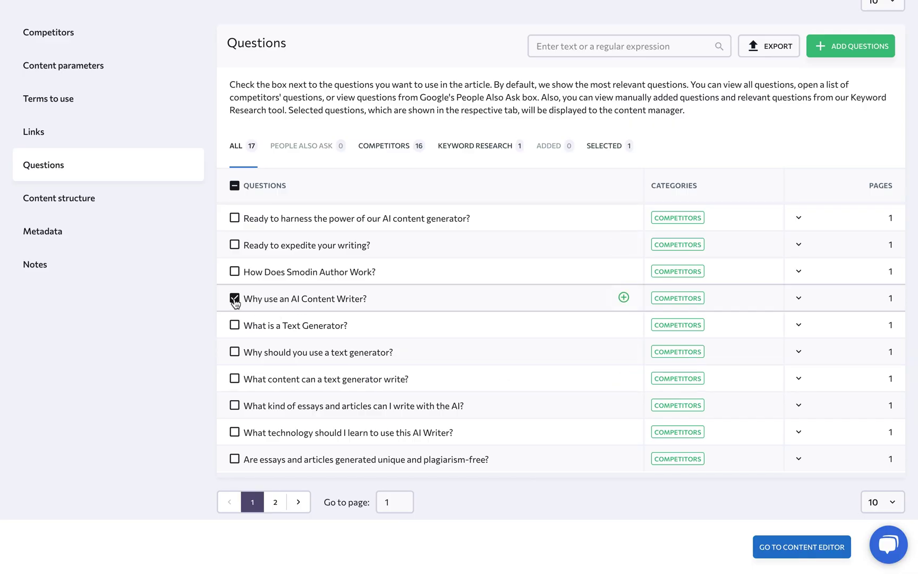
left_click(234, 352)
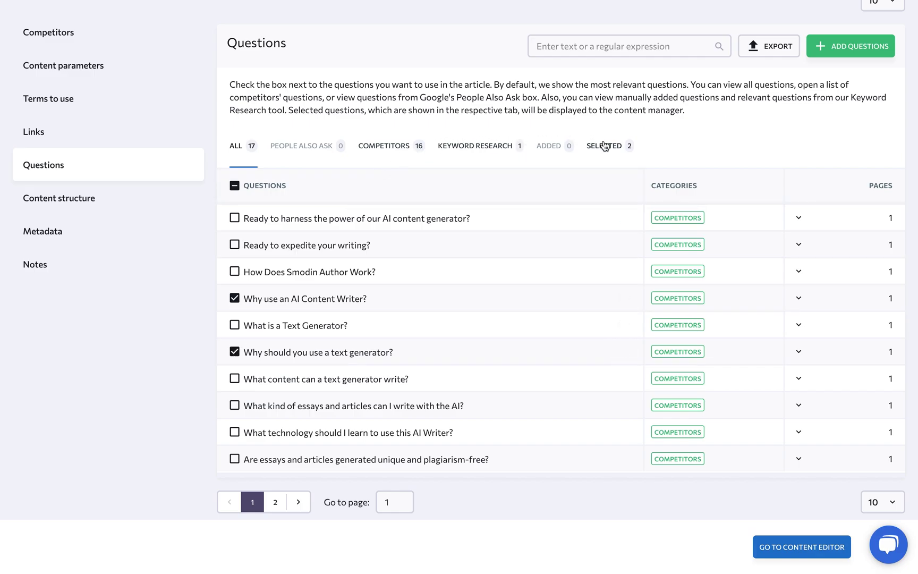
scroll(604, 145, "down", 8)
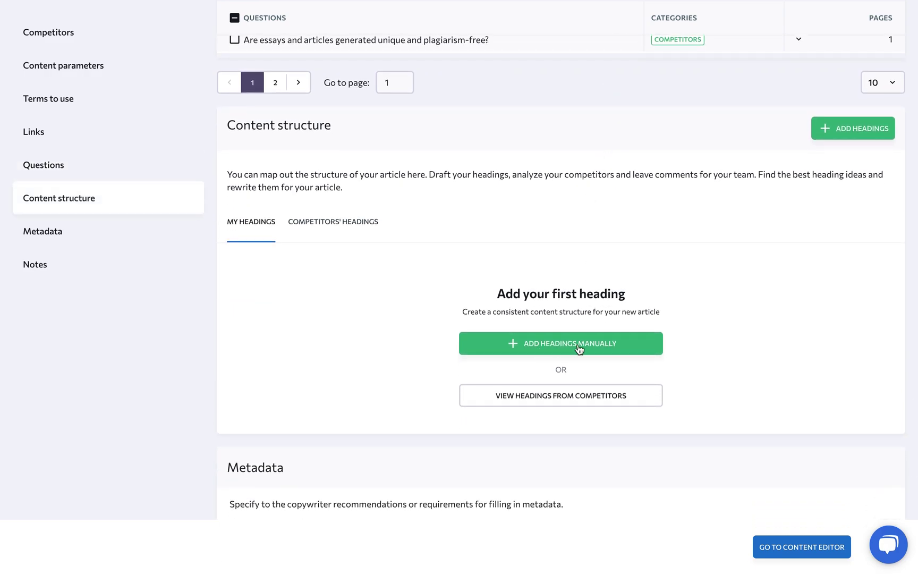
From competitor headings, add rytr.me's H2 about its AI writing assistant to the content structure.
left_click(560, 396)
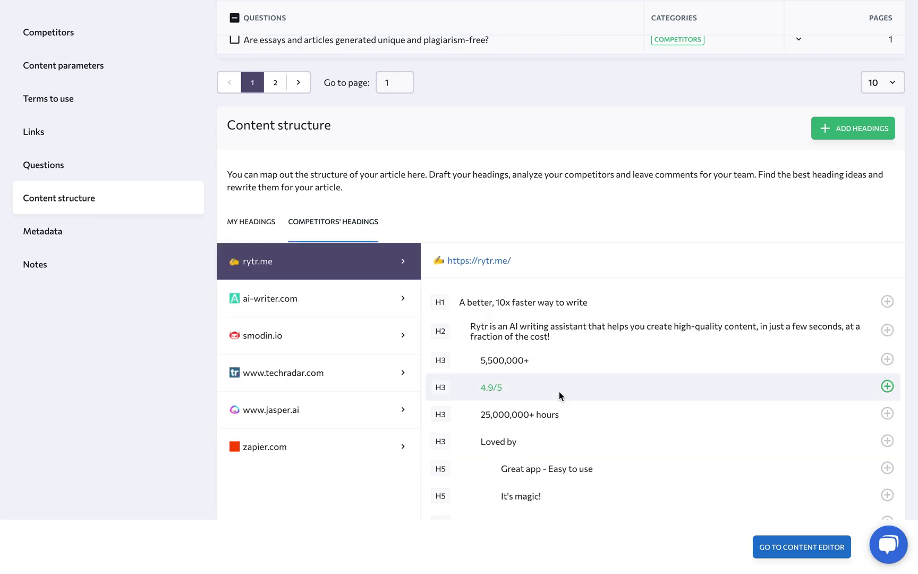
left_click(887, 330)
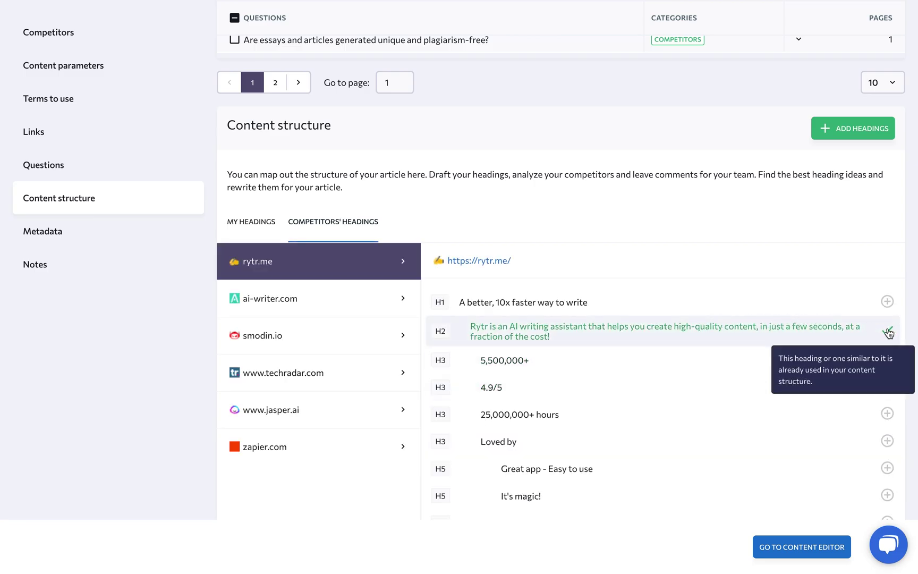
scroll(666, 336, "down", 15)
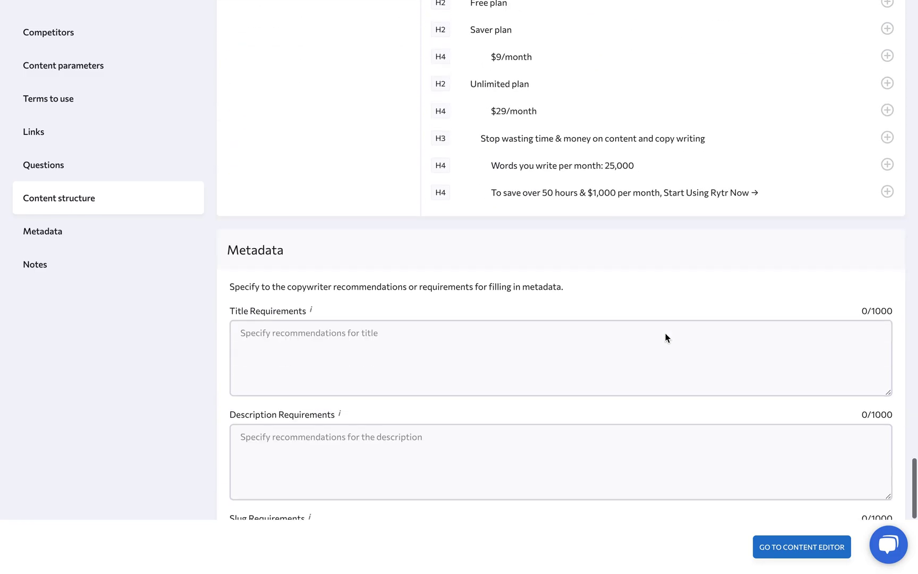
scroll(667, 338, "down", 3)
Set title 'SE Ranking's AI Writer for SEO: The Future of Content Creation', a description and slug /ai-writer-for-seo.
left_click(510, 222)
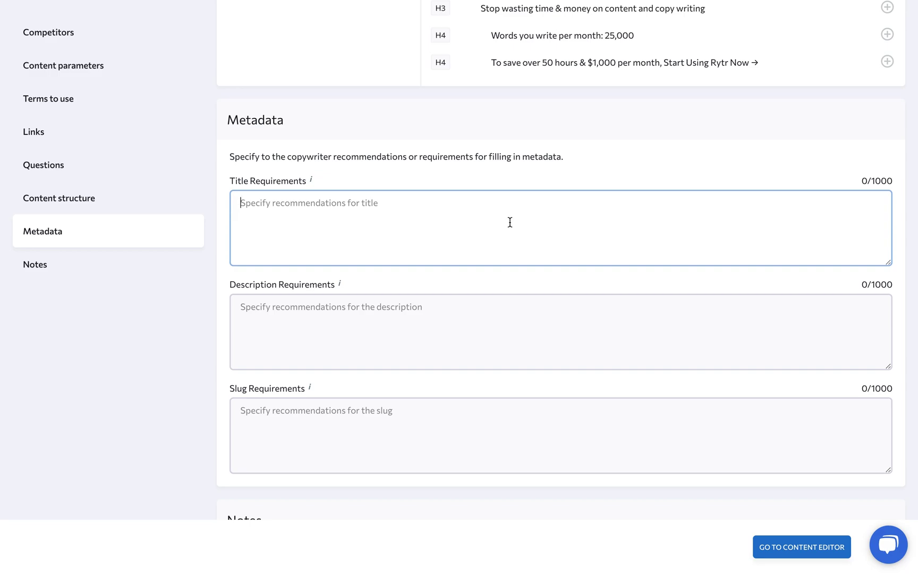
type("SE Ranking")
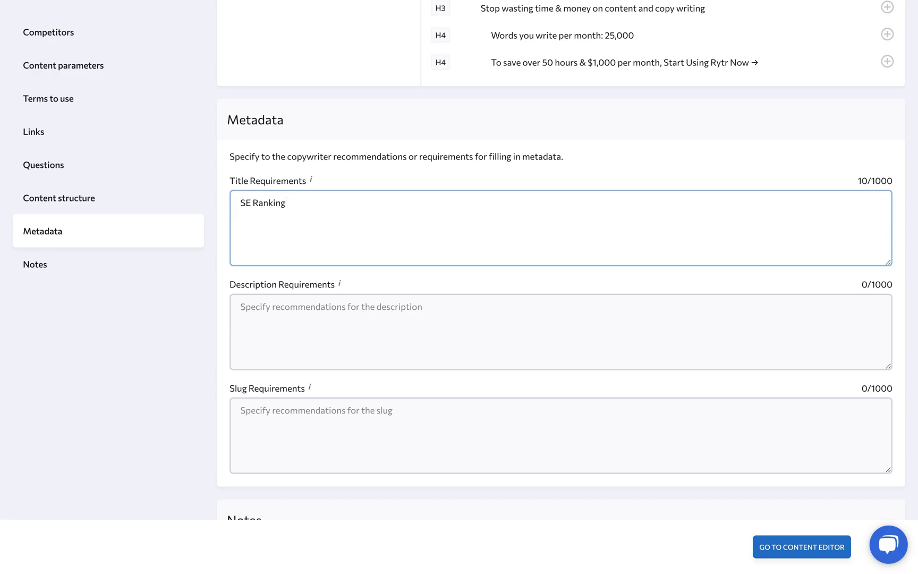
type("'s AI Writer for SEO: The Future of Content Creation")
key("Tab")
type("Discover how SE Ranking's new AI Writer for SEO can help you create quality content at scale, optimize your content strategy, and boost your rankings. Learn how it works, what you need to know, and how it can save you time and resources.")
key("Tab")
type("/ai")
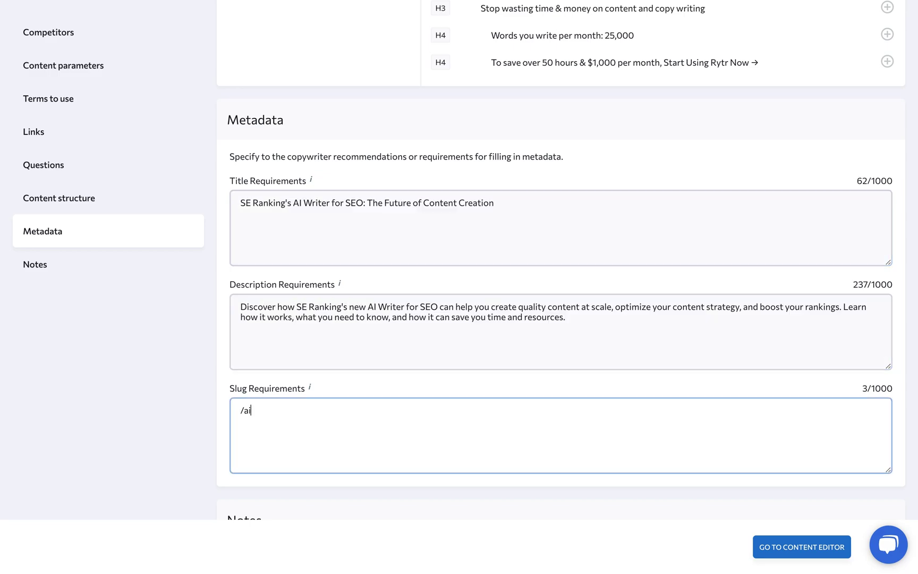
type("-writer-for-seo")
left_click(454, 487)
Begin a note to the copywriter: 'I need this by next week!'.
scroll(454, 487, "down", 5)
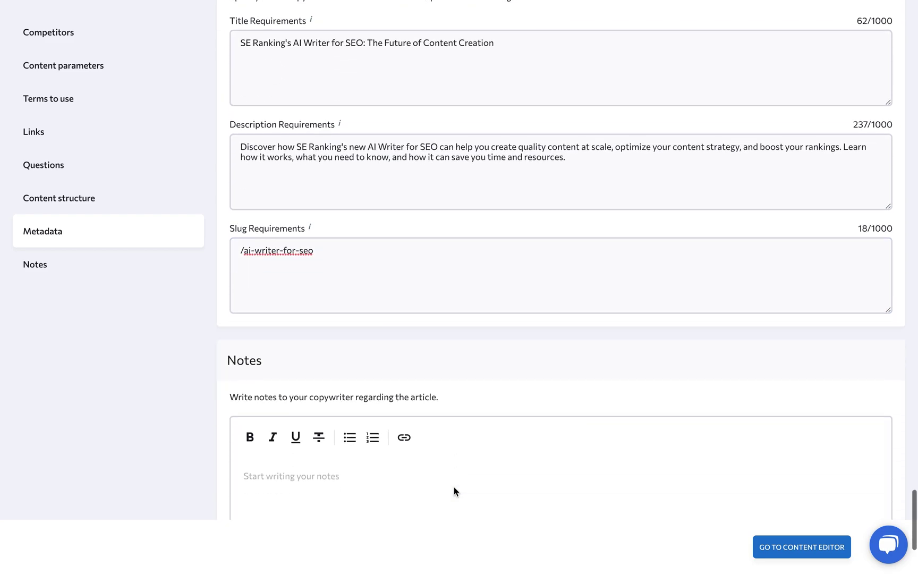
left_click(394, 379)
type("I need this by nex")
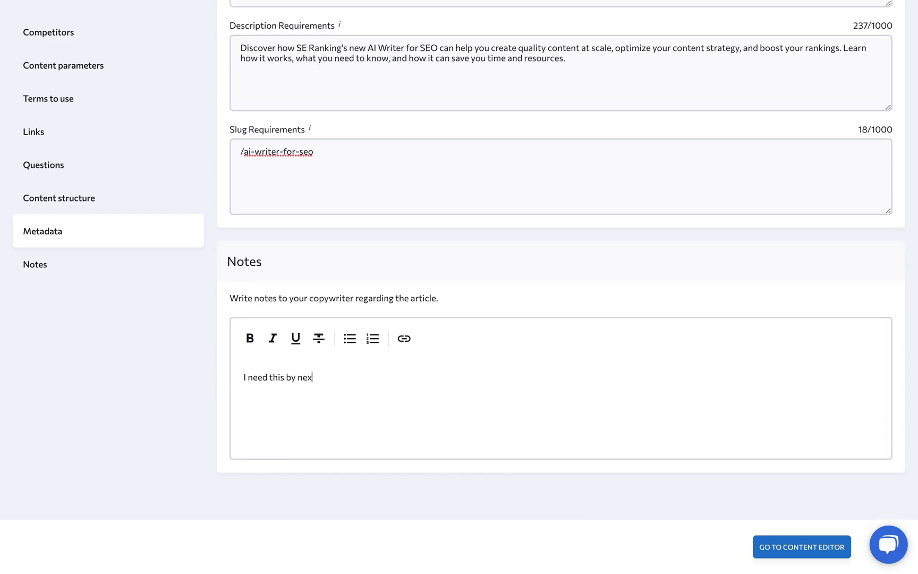
type("t week! Tl")
Open the article in the editor, let anyone with the link edit it, and show export options.
left_click(774, 553)
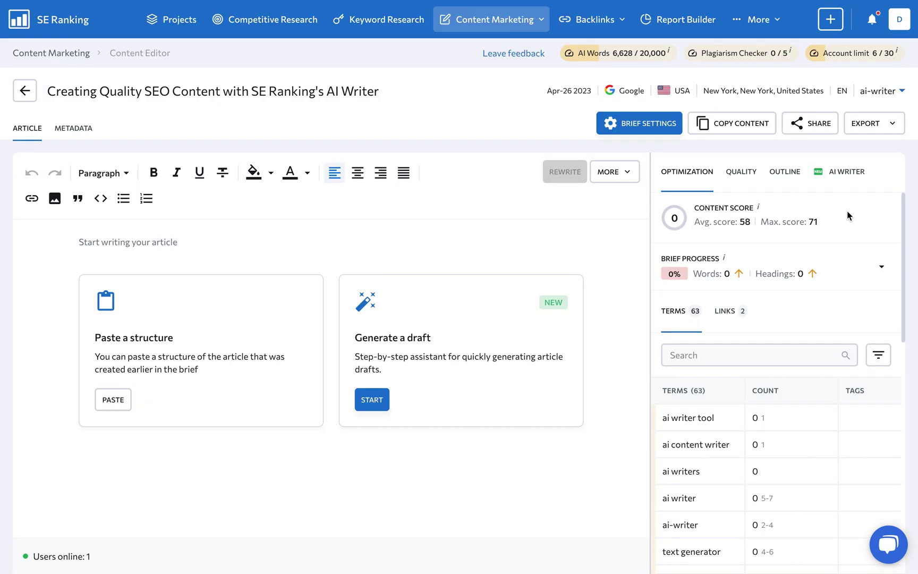
left_click(814, 125)
left_click(335, 294)
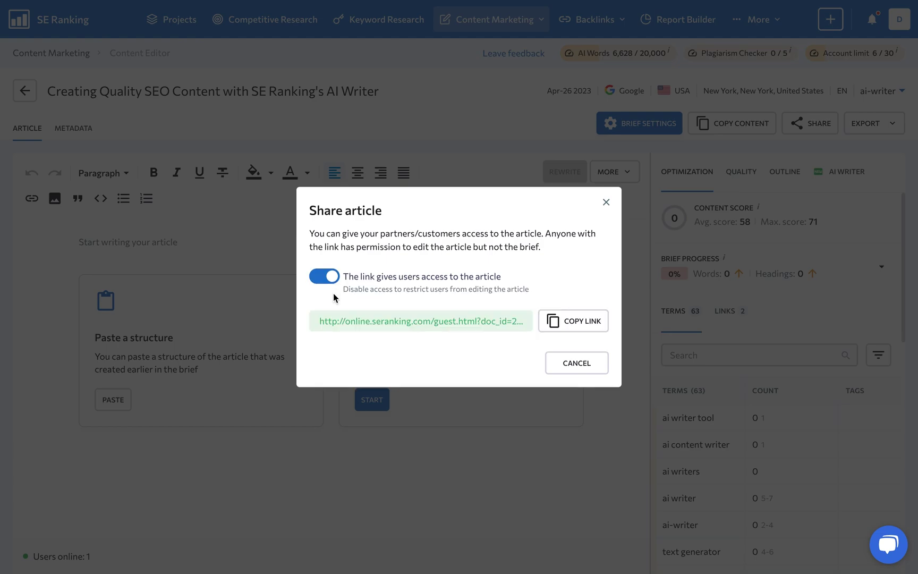
left_click(640, 258)
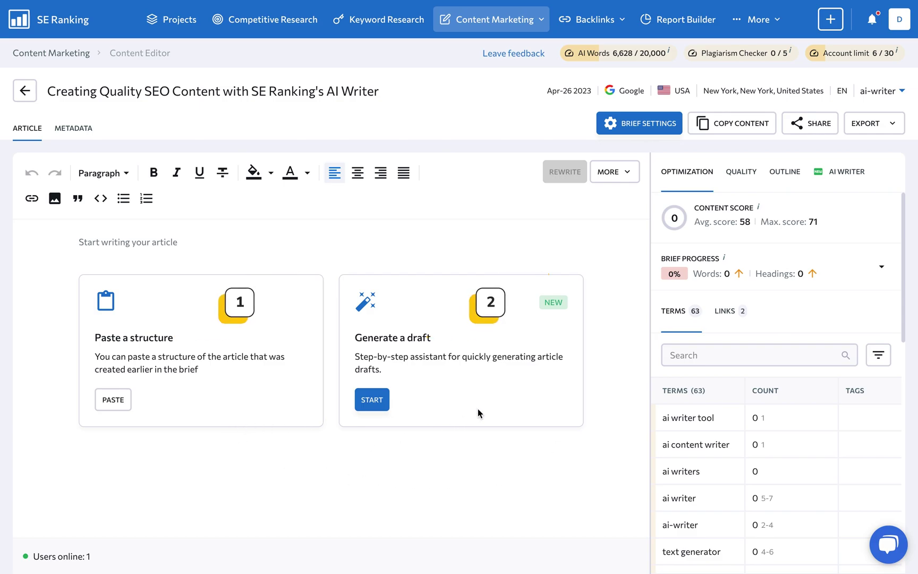
left_click(863, 123)
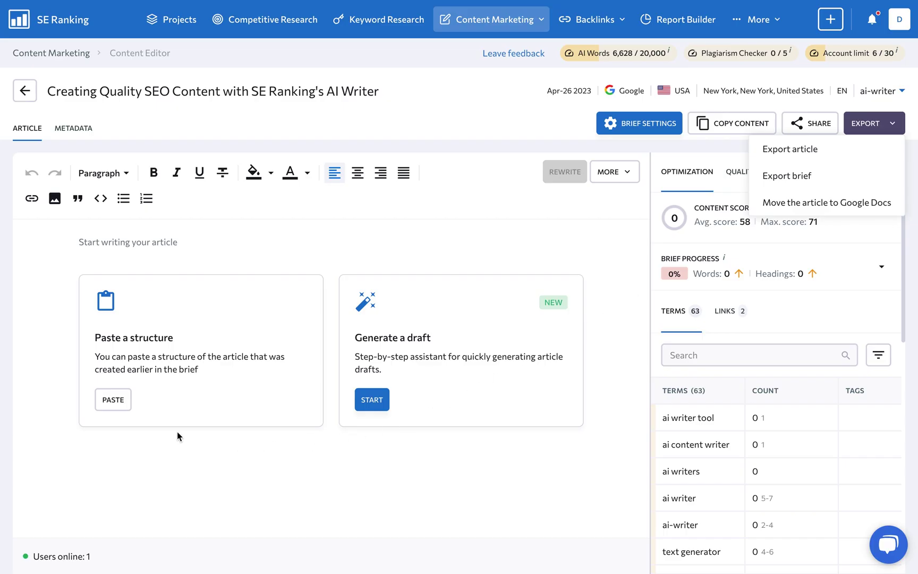
Paste the brief's heading structure and add 'Say hello to SE Ranking's new AI Writer tool!' below the title.
left_click(123, 400)
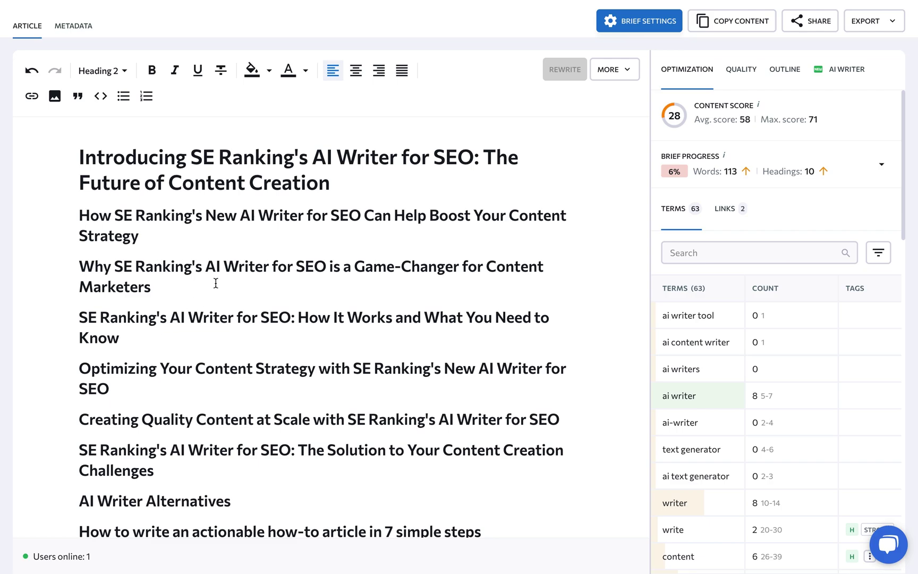
left_click(348, 190)
key("Return")
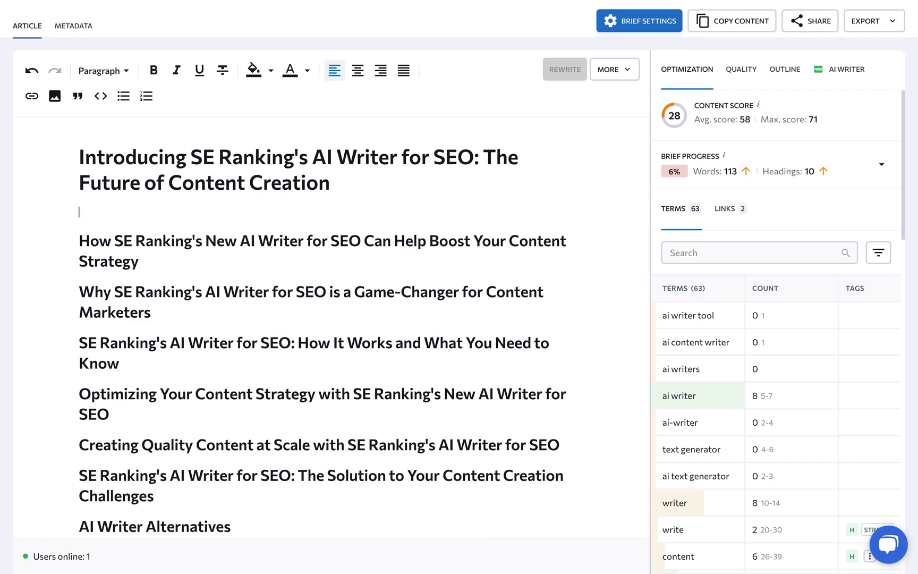
type("Say hello to SE Ranking's new AI Writer tool!")
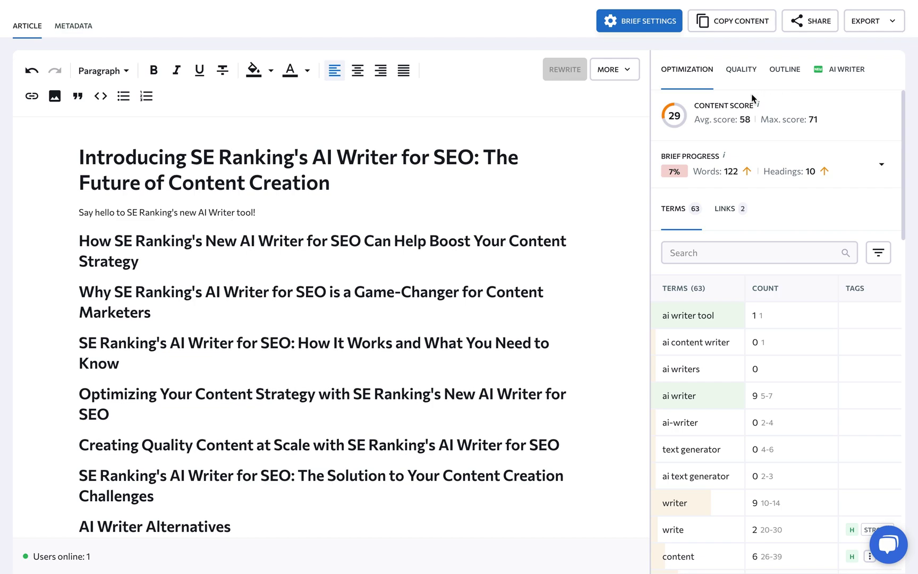
Review the brief's progress breakdown, quality scores and content structure headings.
mouse_move(758, 105)
left_click(882, 166)
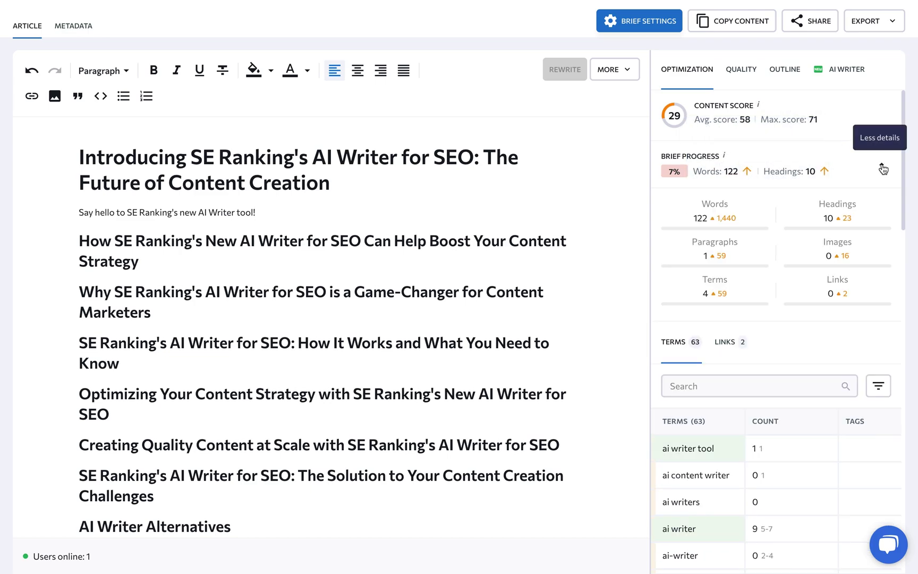
mouse_move(766, 208)
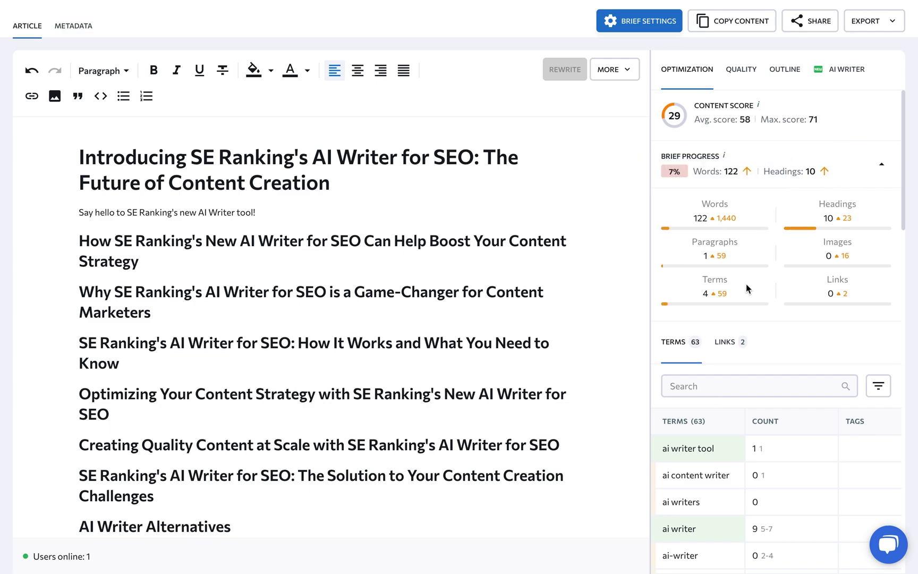
left_click(743, 70)
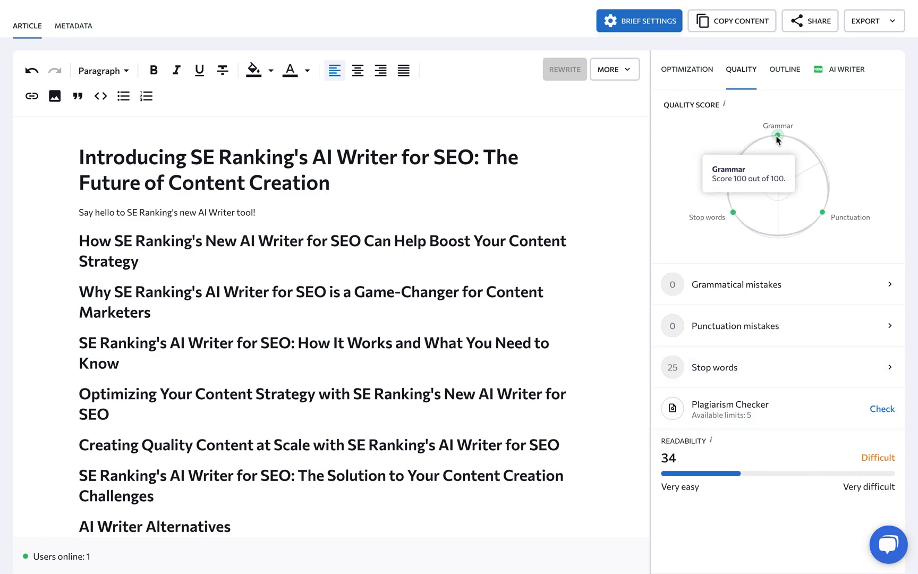
left_click(787, 77)
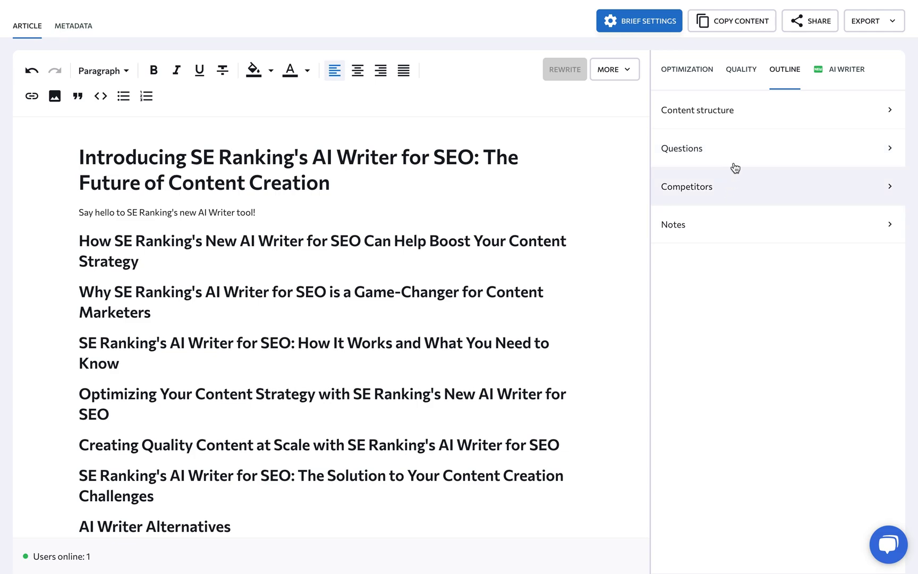
left_click(745, 121)
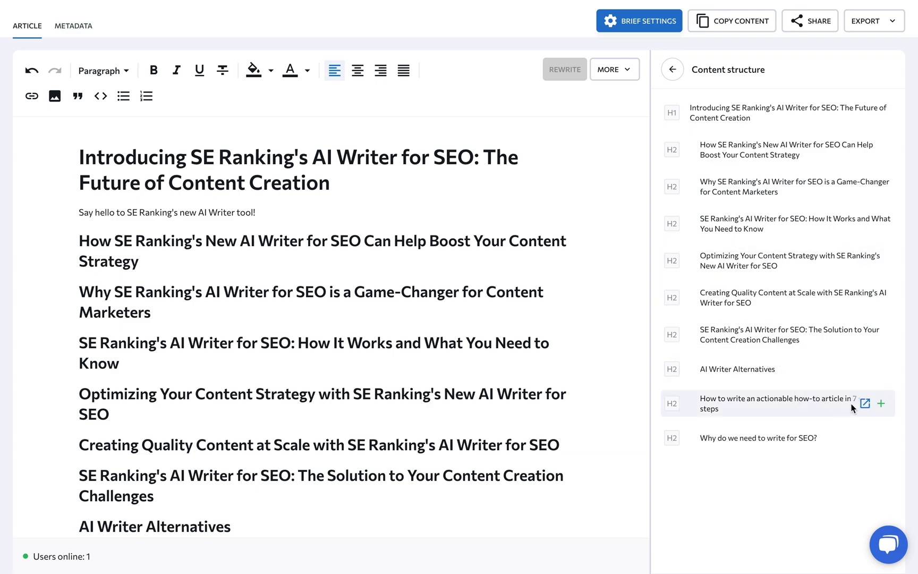
Open the competitor's Jasper how-to article and select its two introductory paragraphs.
left_click(865, 405)
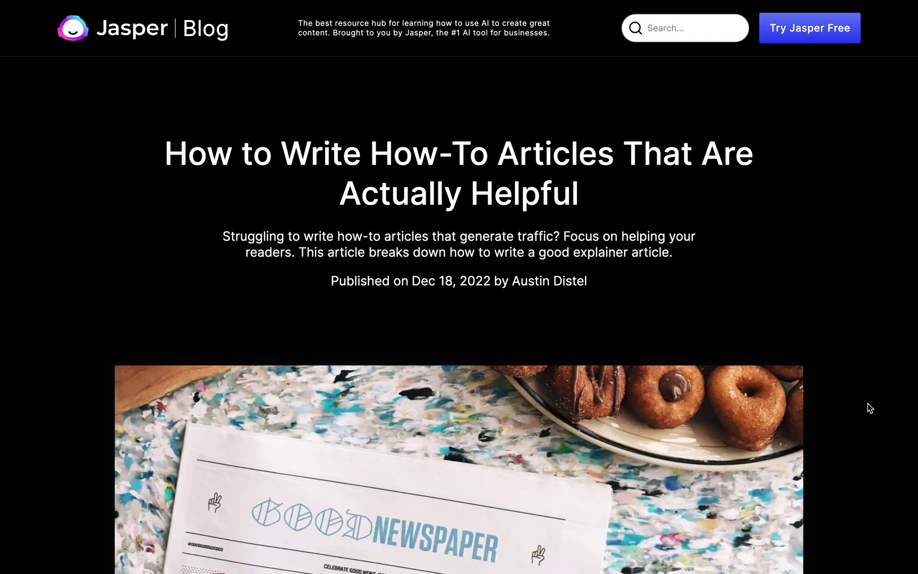
scroll(868, 403, "down", 4)
scroll(869, 407, "down", 8)
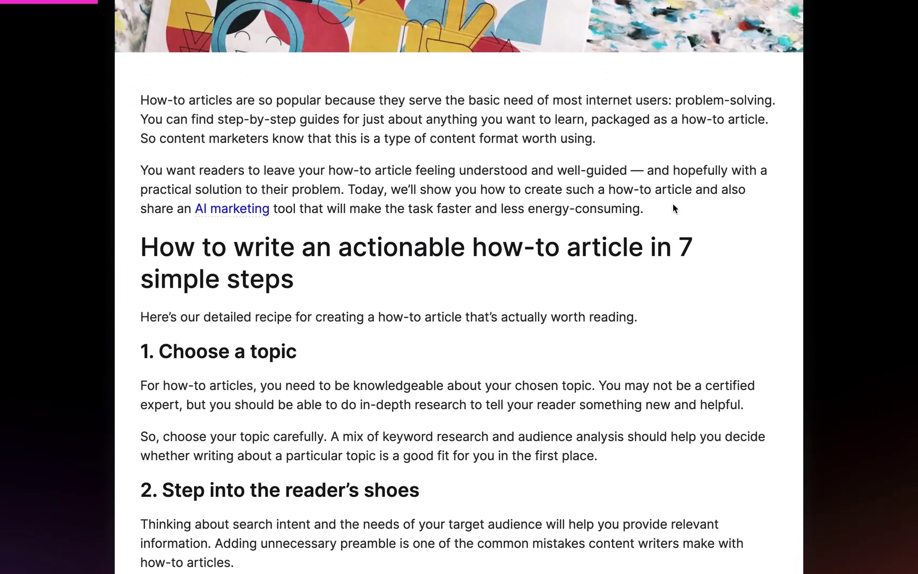
left_click_drag(673, 204, 142, 100)
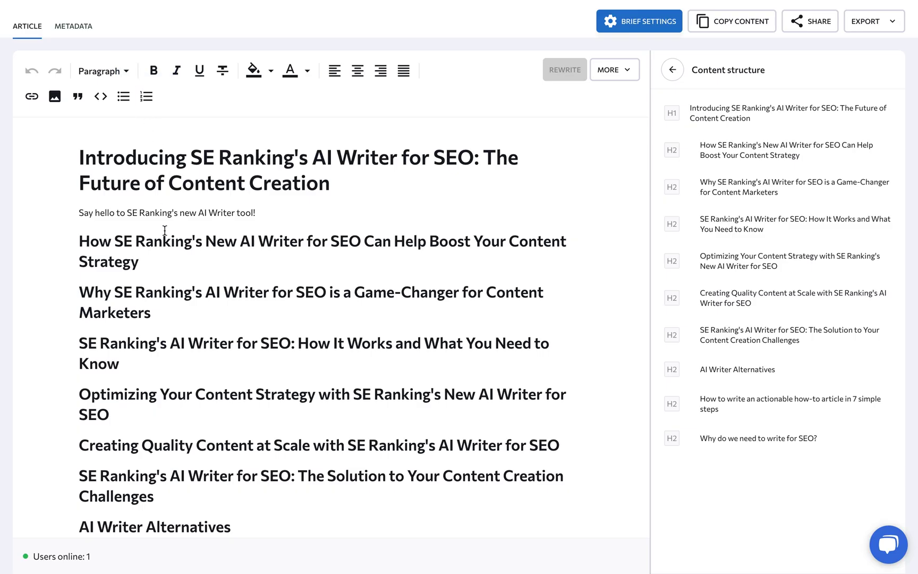
Paste the Jasper intro paragraphs under the first H2 and replace them with the second AI rewrite suggestion.
left_click(157, 262)
key("ctrl+v")
key("ctrl+Up")
key("ctrl+Up")
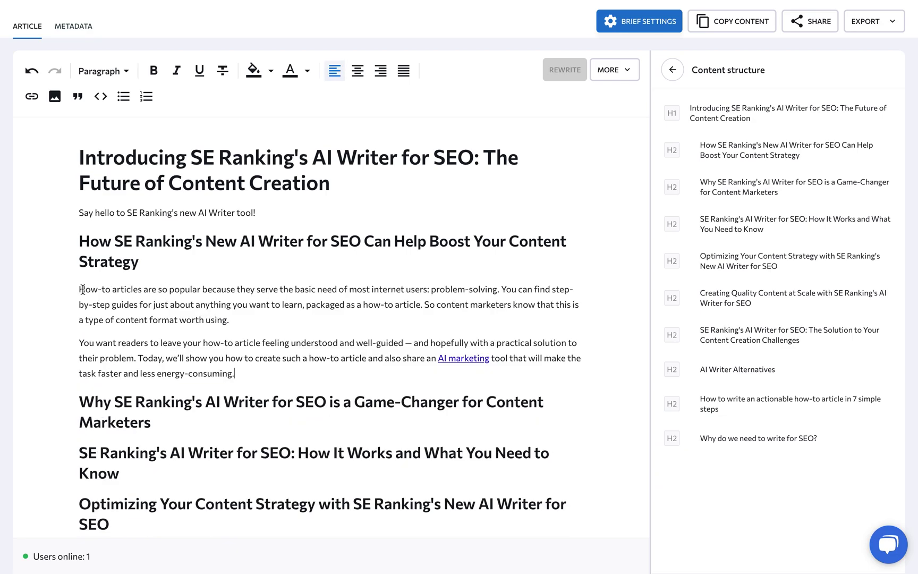
key("ctrl+shift+Down")
key("ctrl+shift+Down")
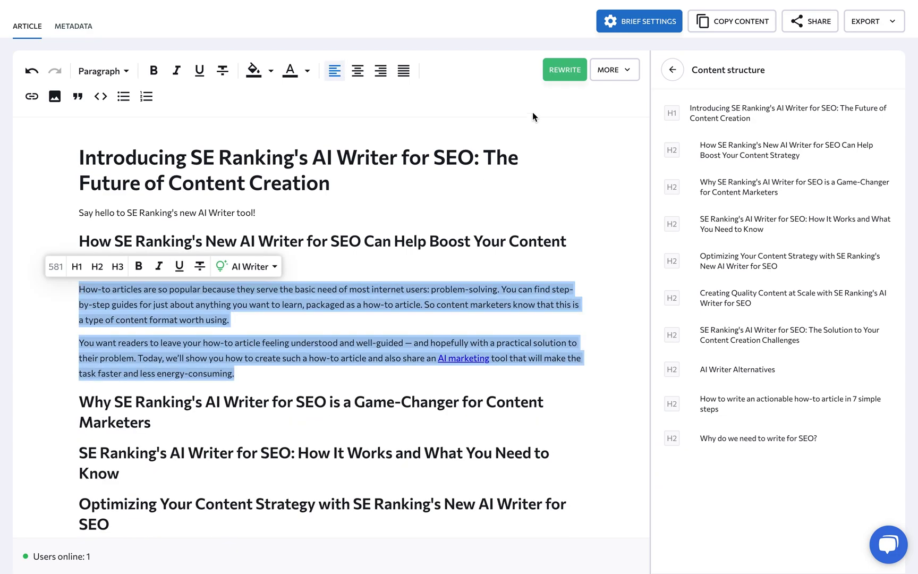
left_click(565, 75)
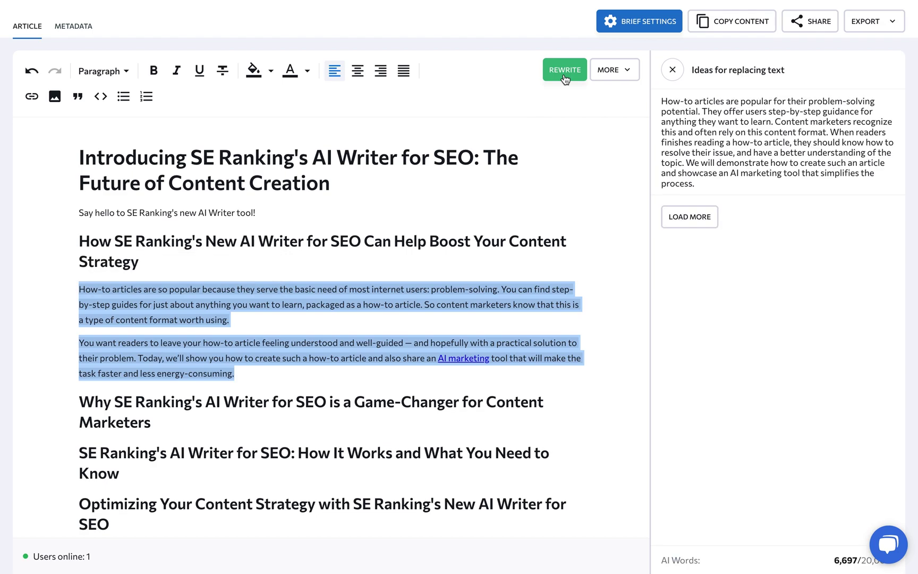
left_click(712, 216)
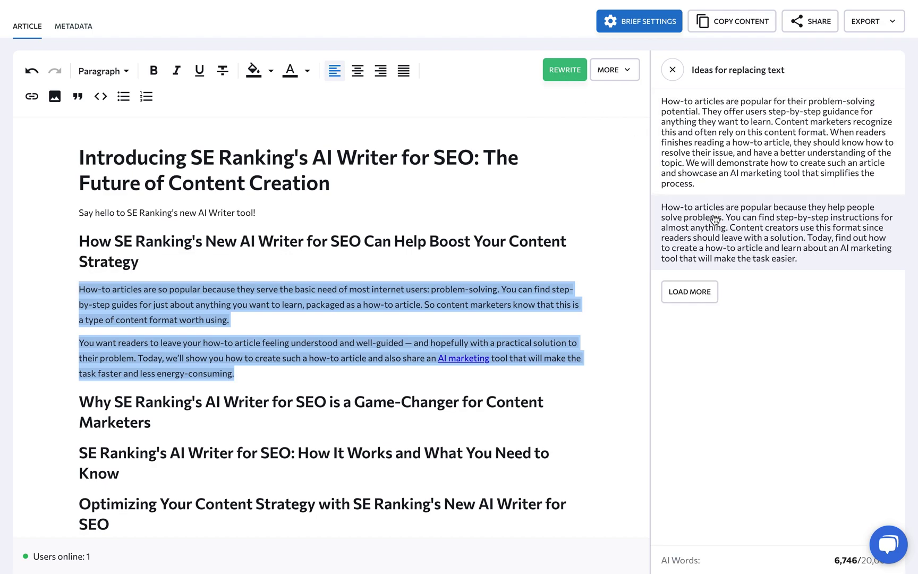
left_click(715, 220)
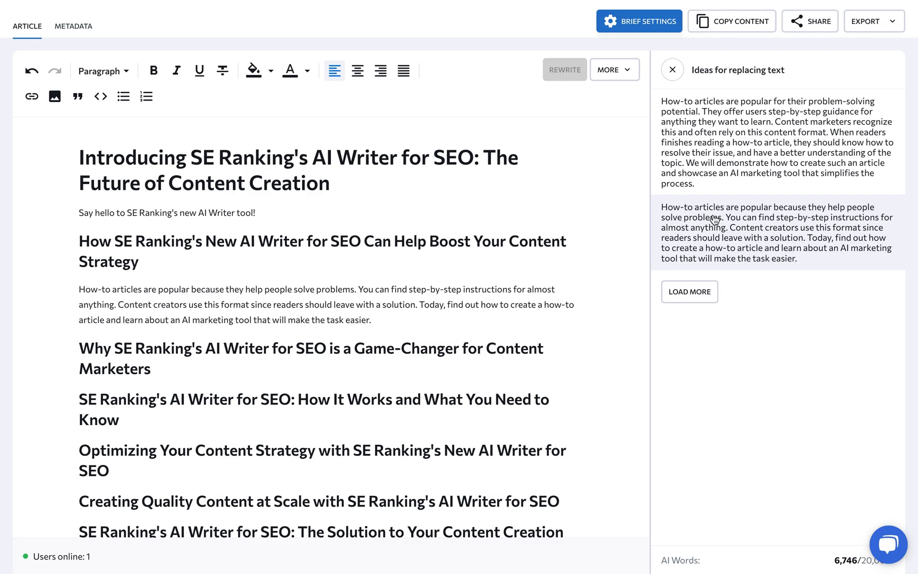
left_click(677, 74)
Return to the Outline list and launch the Generate a draft AI Writer Wizard.
left_click(678, 75)
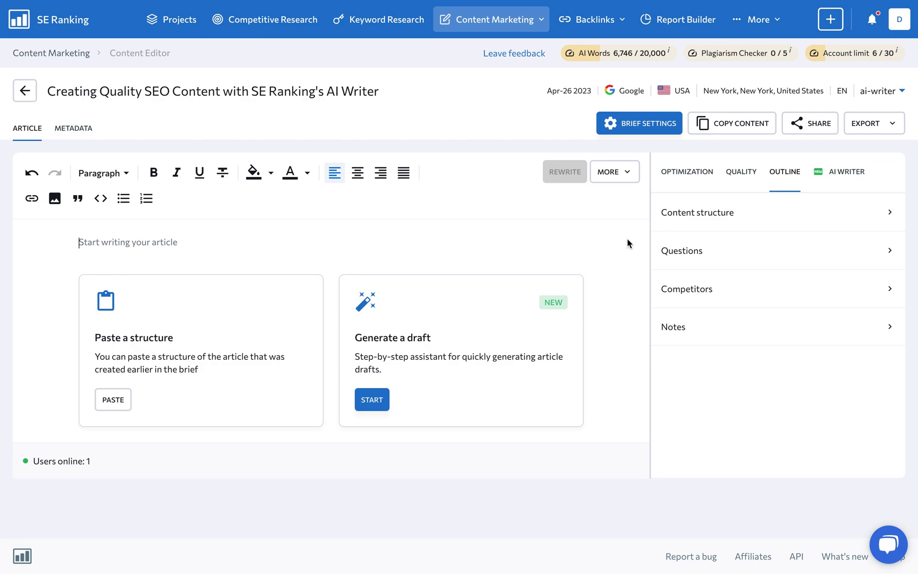
left_click(375, 399)
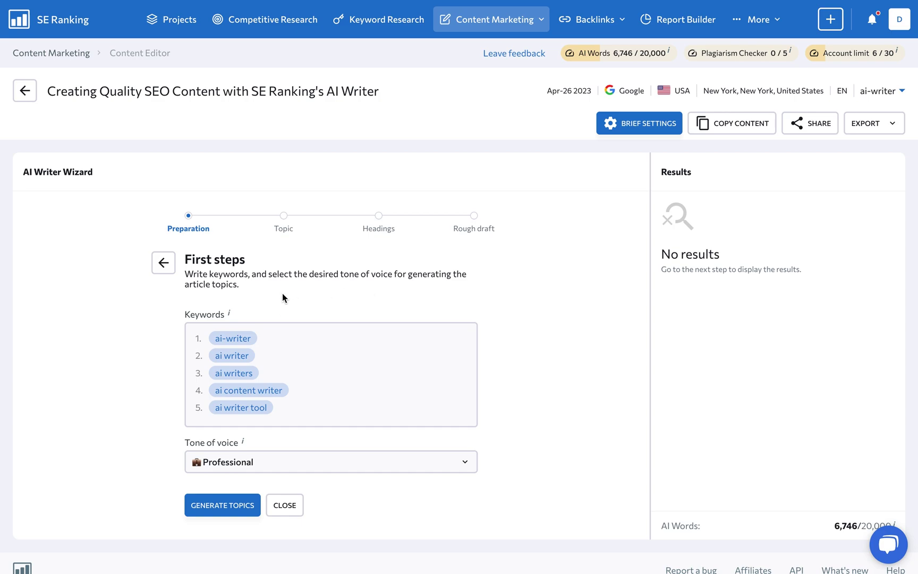
Keep the Professional tone and generate topic ideas from the five keywords.
mouse_move(274, 343)
mouse_move(276, 413)
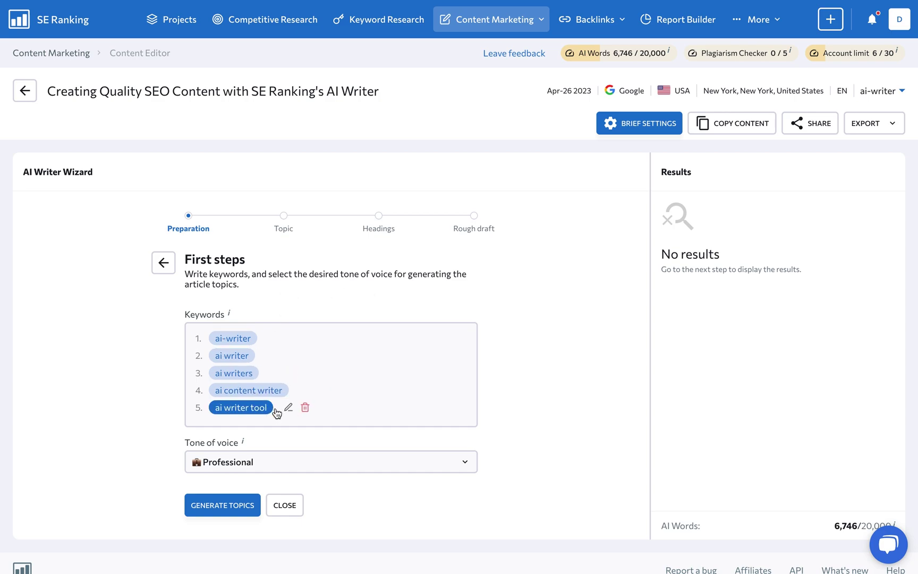
left_click(277, 462)
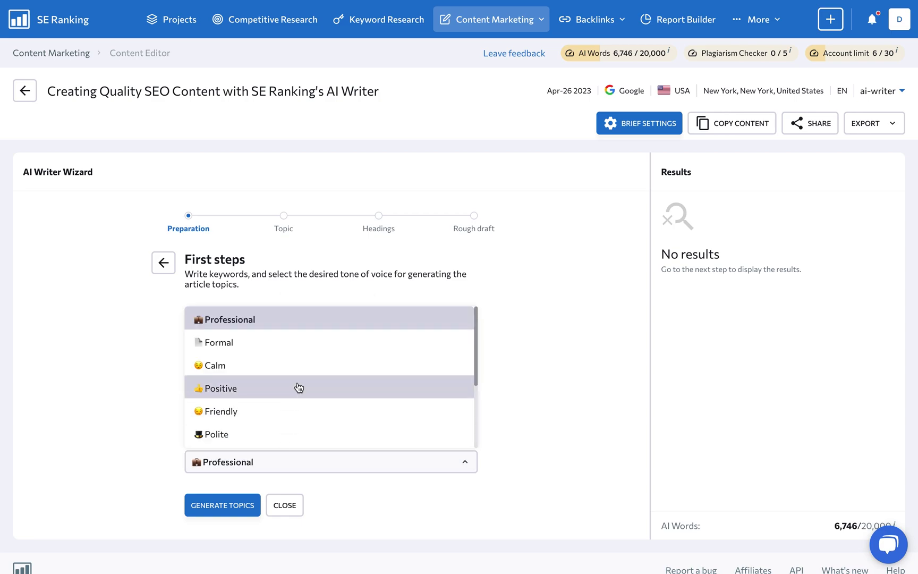
scroll(299, 388, "down", 2)
scroll(297, 385, "down", 1)
scroll(298, 385, "up", 3)
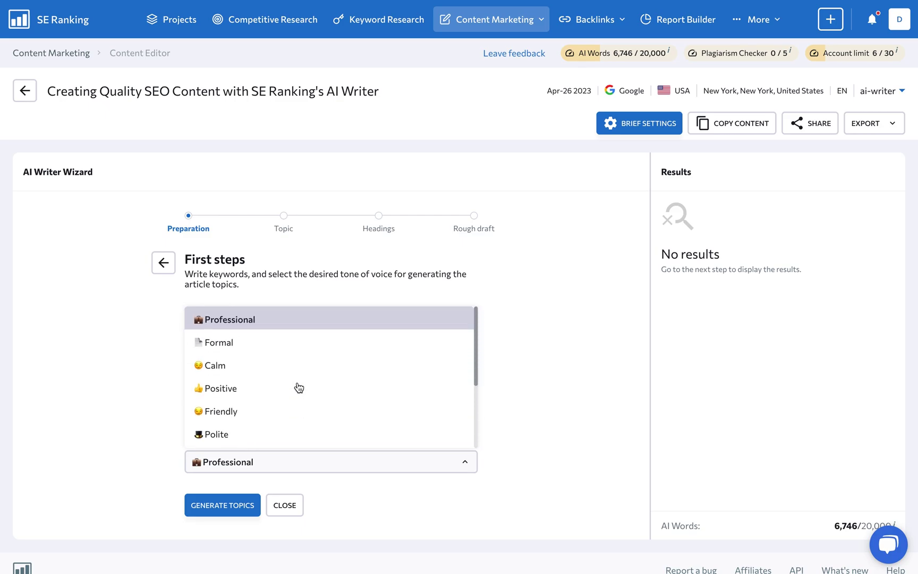
left_click(241, 513)
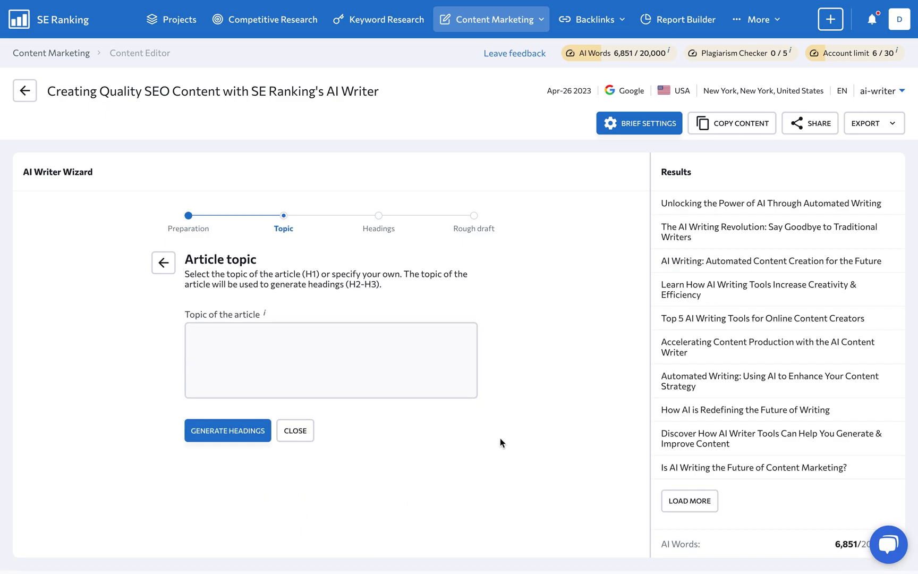
Pick 'AI Writing: Automated Content Creation for the Future' and fill the article structure with generated headings.
left_click(735, 264)
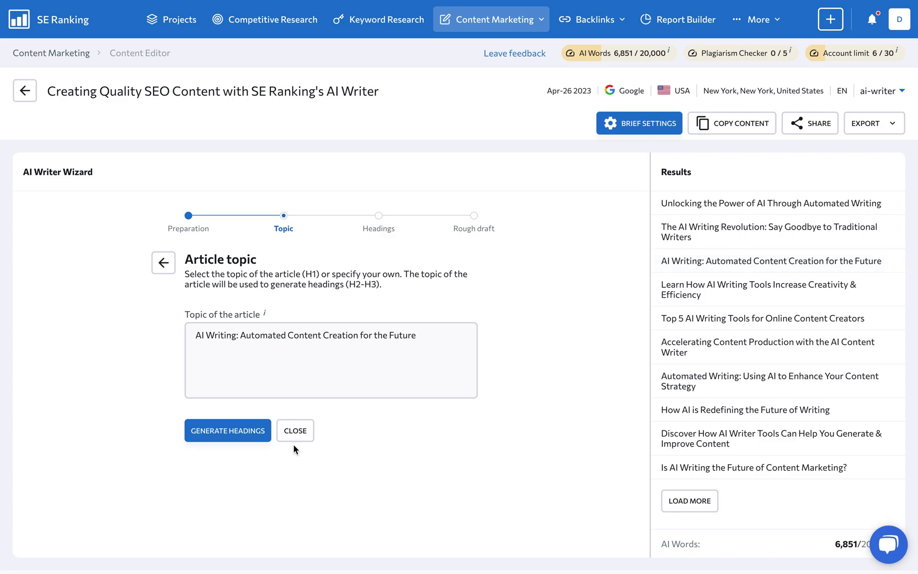
left_click(255, 431)
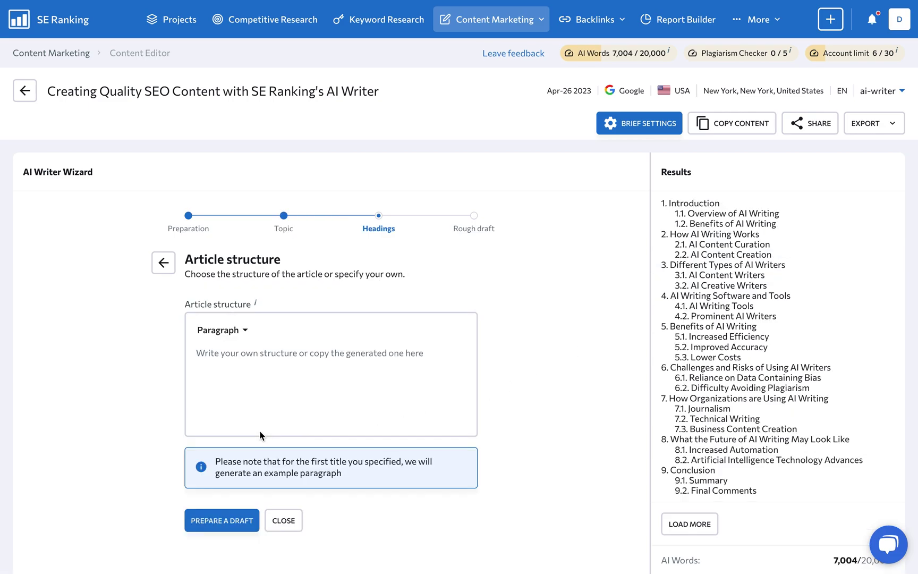
left_click(696, 390)
scroll(449, 404, "down", 2)
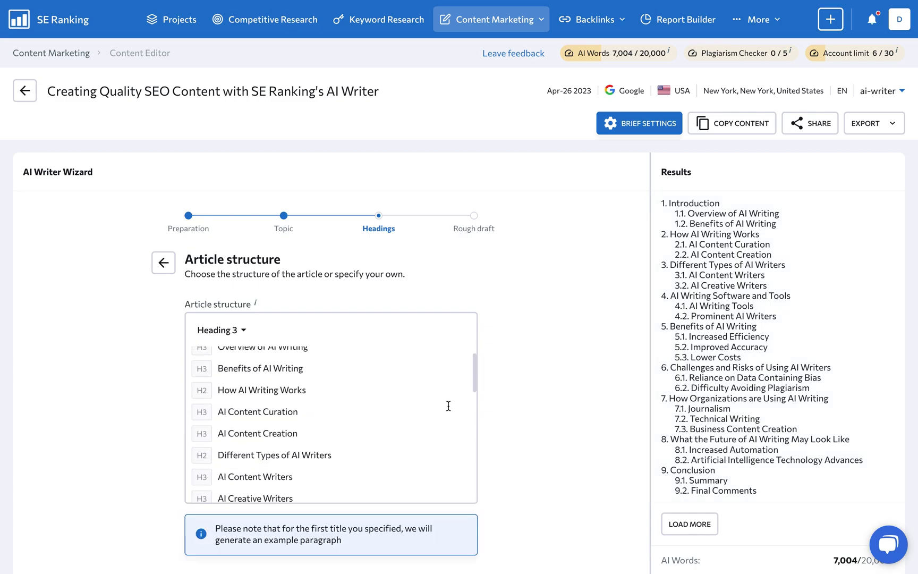
scroll(493, 406, "down", 1)
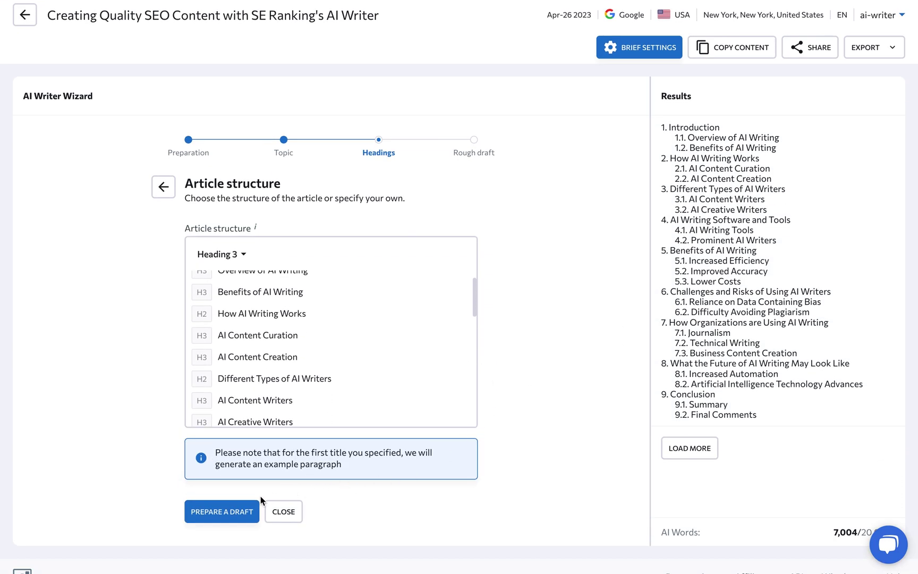
left_click(236, 507)
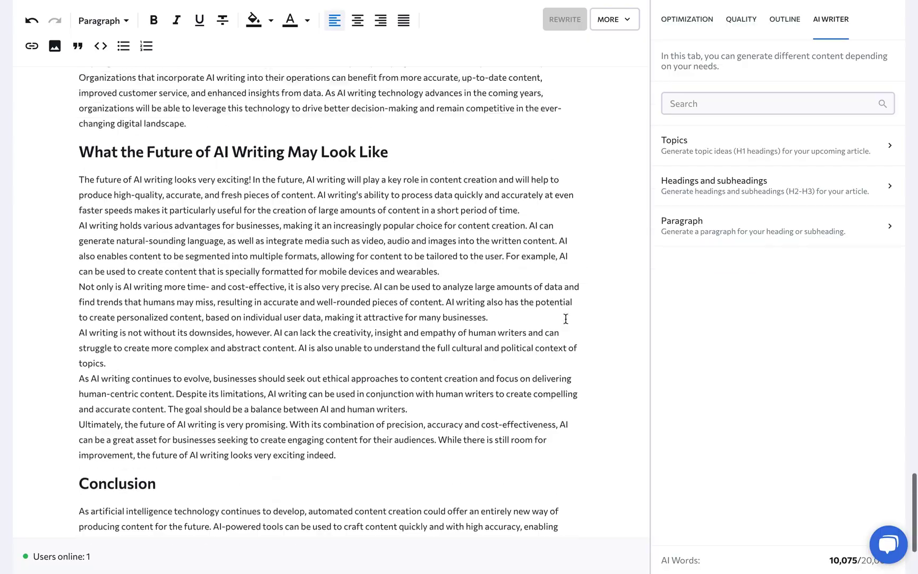
Insert paragraph breaks in the Introduction after the 'article summaries' and 'requirements' sentences.
scroll(566, 318, "up", 15)
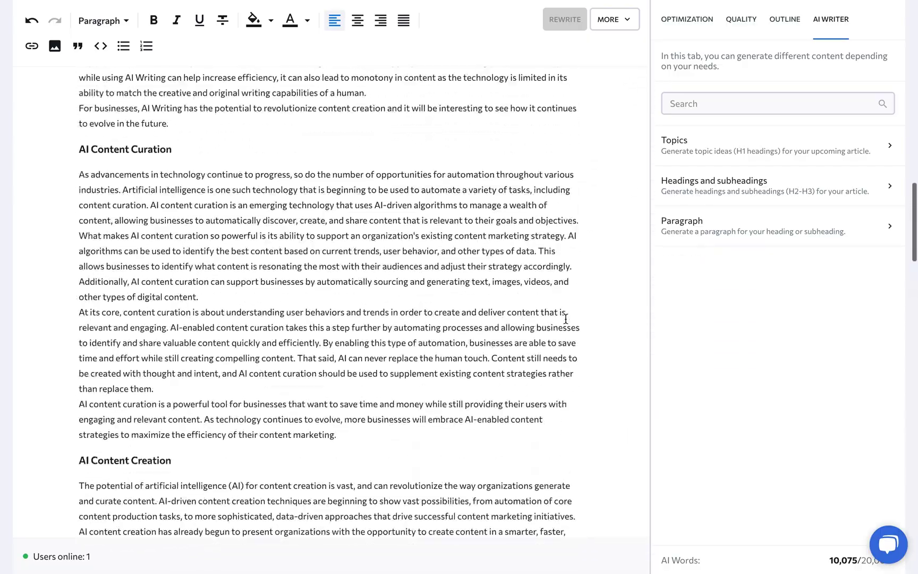
scroll(565, 318, "up", 15)
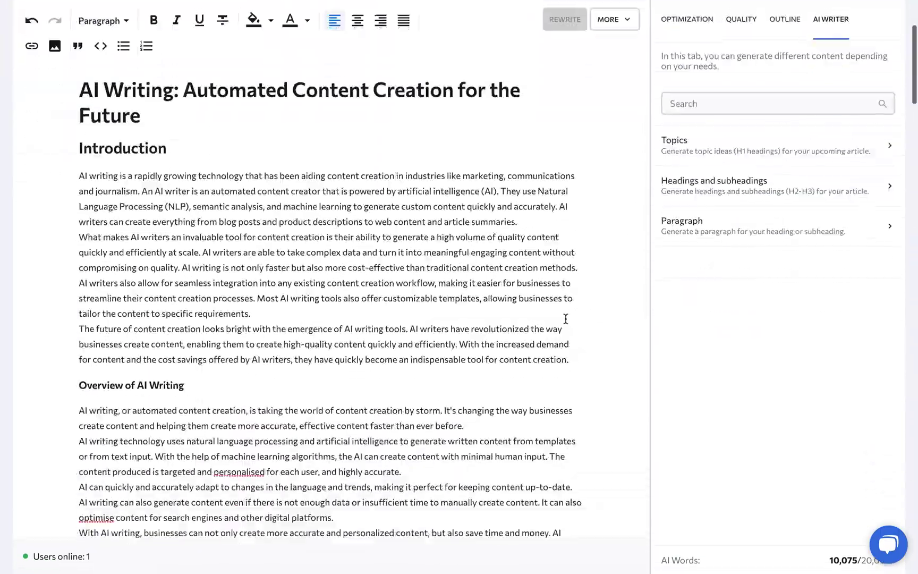
left_click(537, 222)
key("Return")
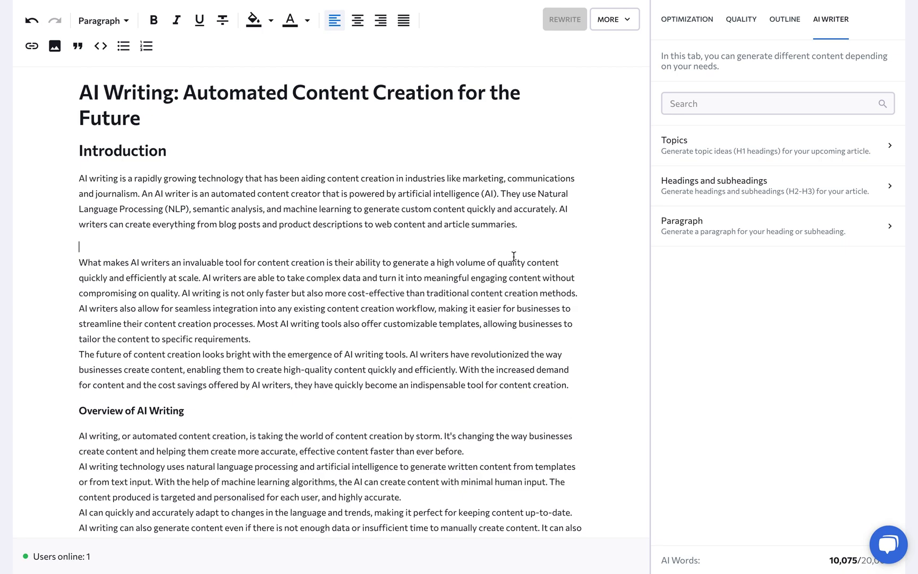
left_click(388, 339)
key("Return")
scroll(265, 408, "down", 20)
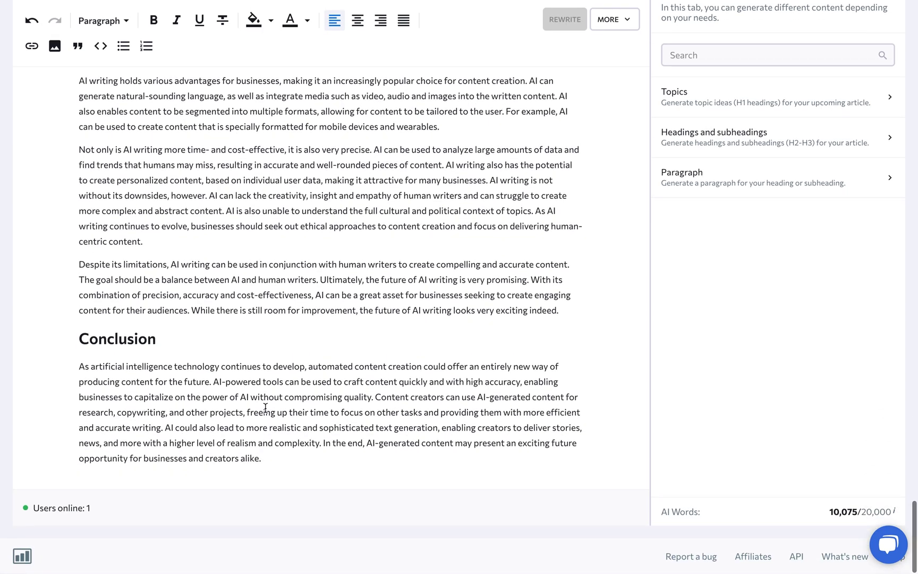
scroll(439, 388, "up", 3)
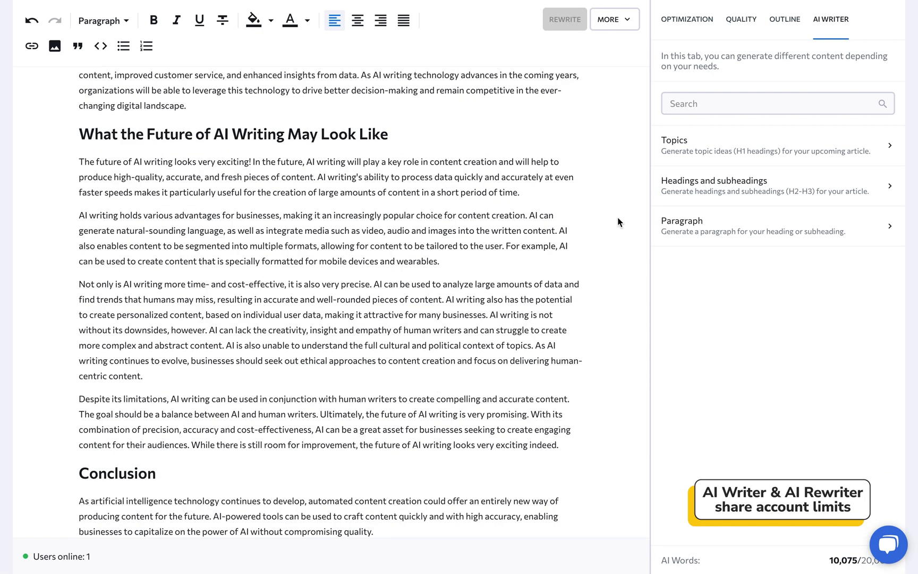
scroll(642, 206, "up", 7)
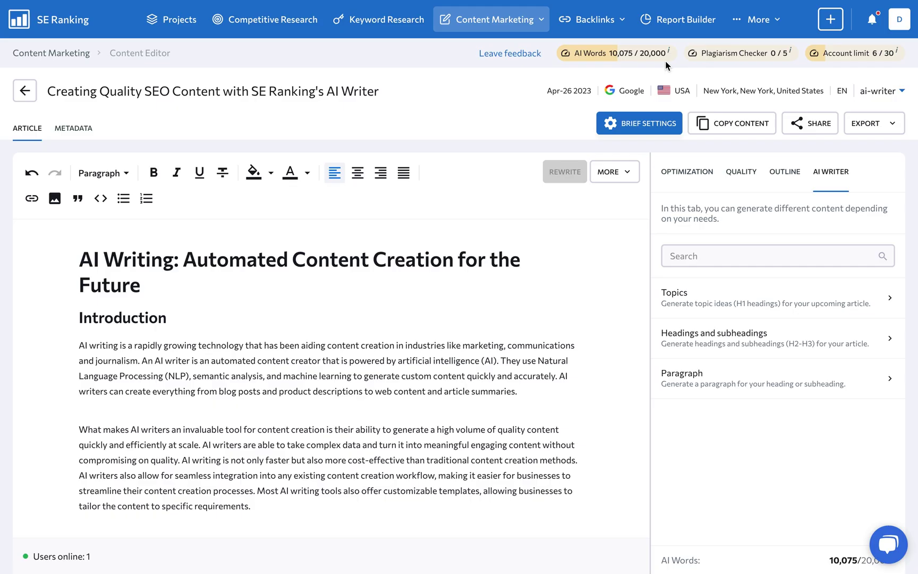
Export the article to Google Docs, signing in with the chosen Google account.
left_click(863, 128)
left_click(830, 204)
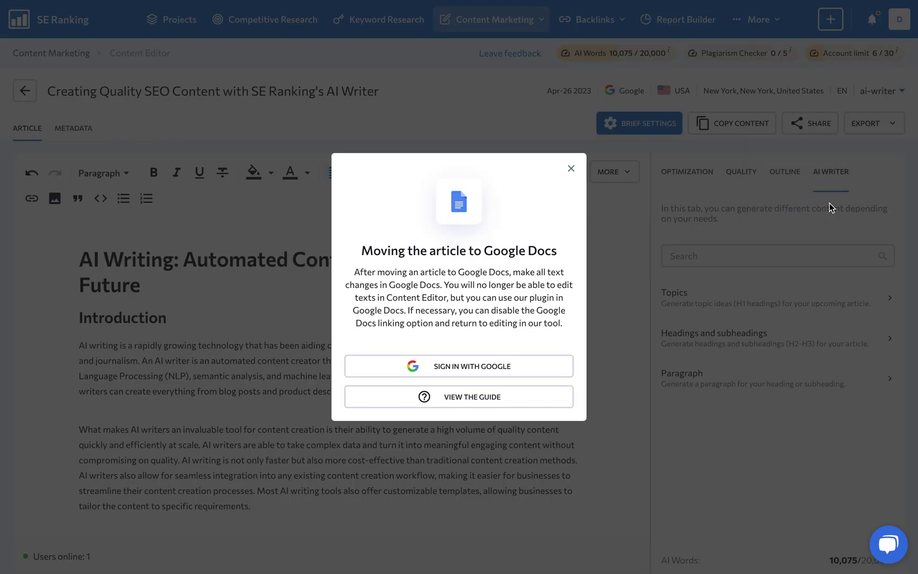
left_click(488, 366)
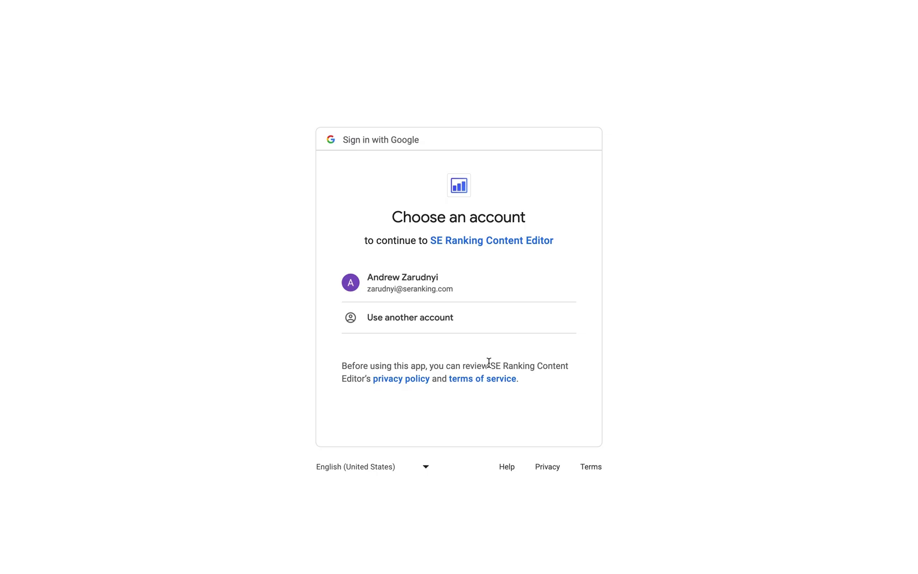
left_click(462, 285)
Allow Google access, then show the SE Ranking Content Editor add-on panel beside the Doc.
left_click(508, 502)
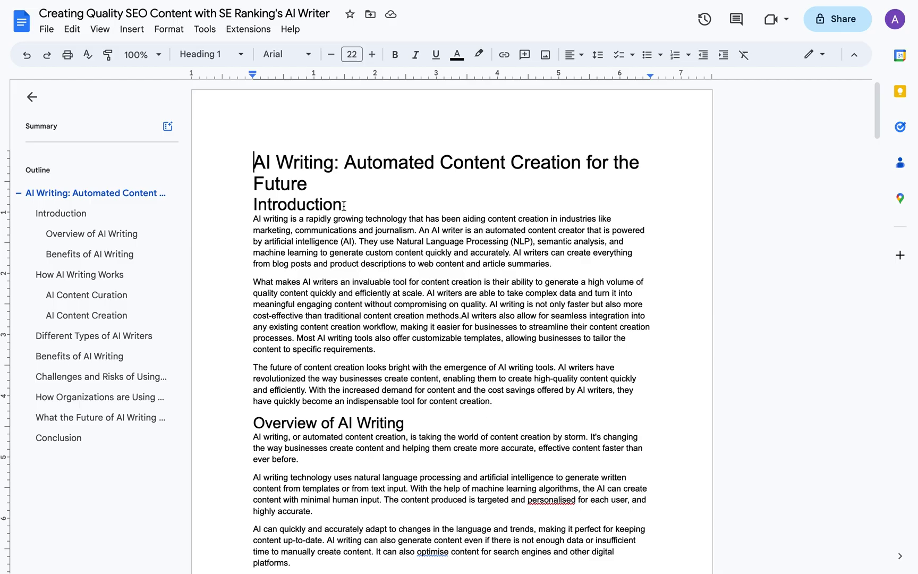
left_click(247, 29)
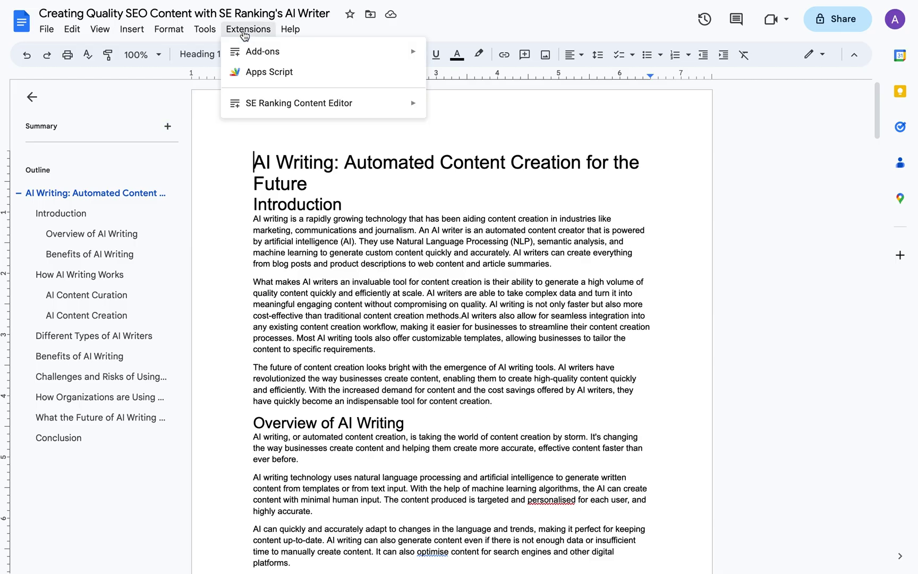
mouse_move(308, 100)
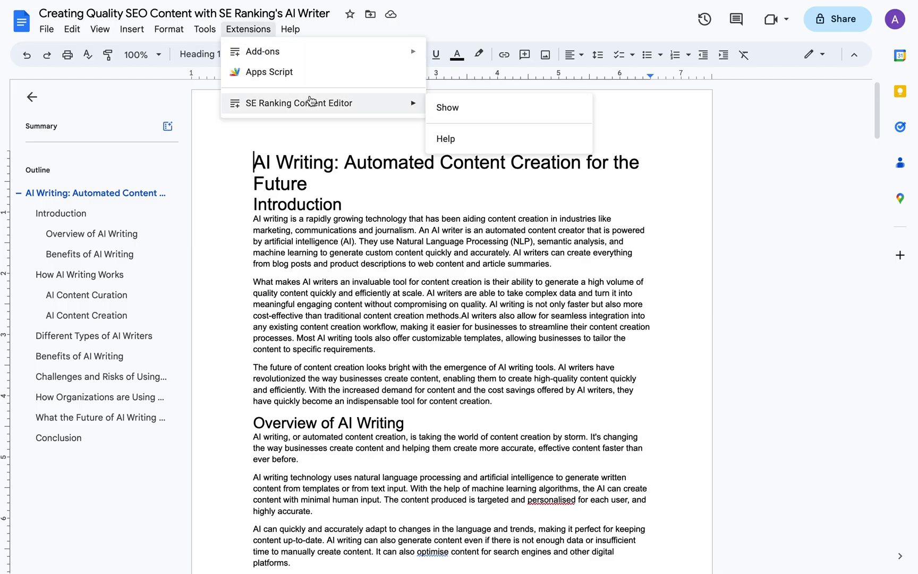
left_click(444, 107)
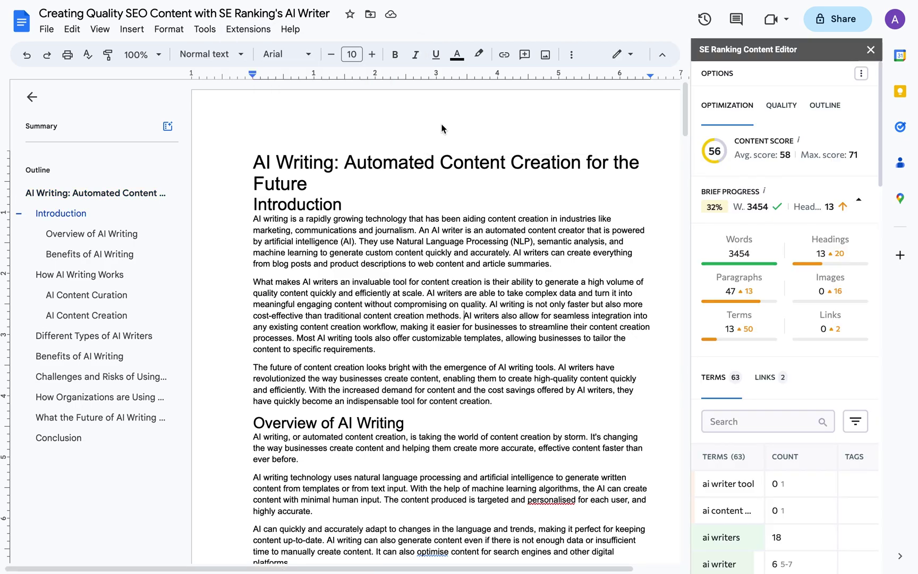